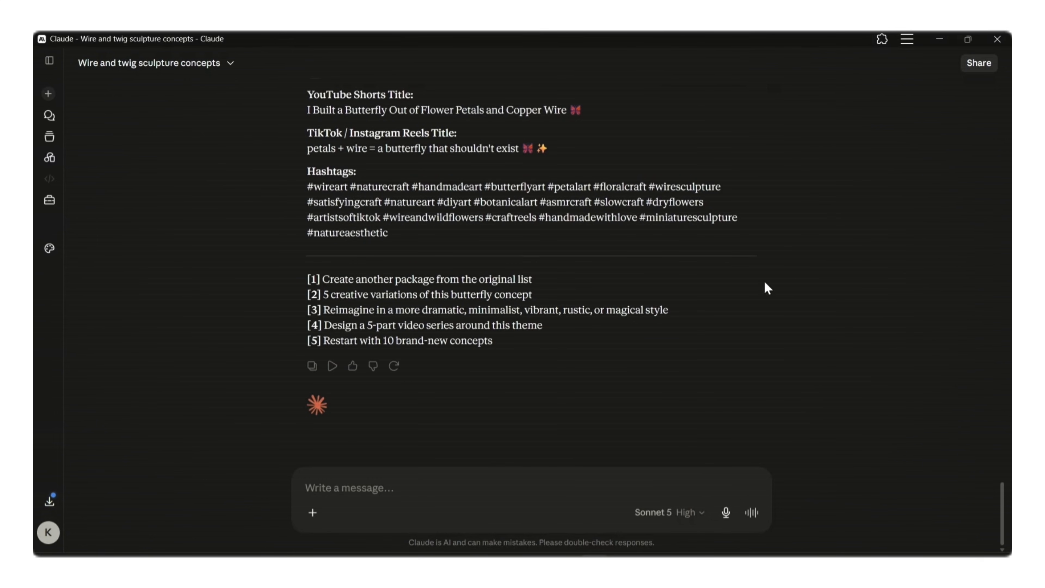
# - Copy the butterfly concept's Visual Style Guide text, from the Main Subject description through the Color Palette
pyautogui.scroll(8, 781, 243)
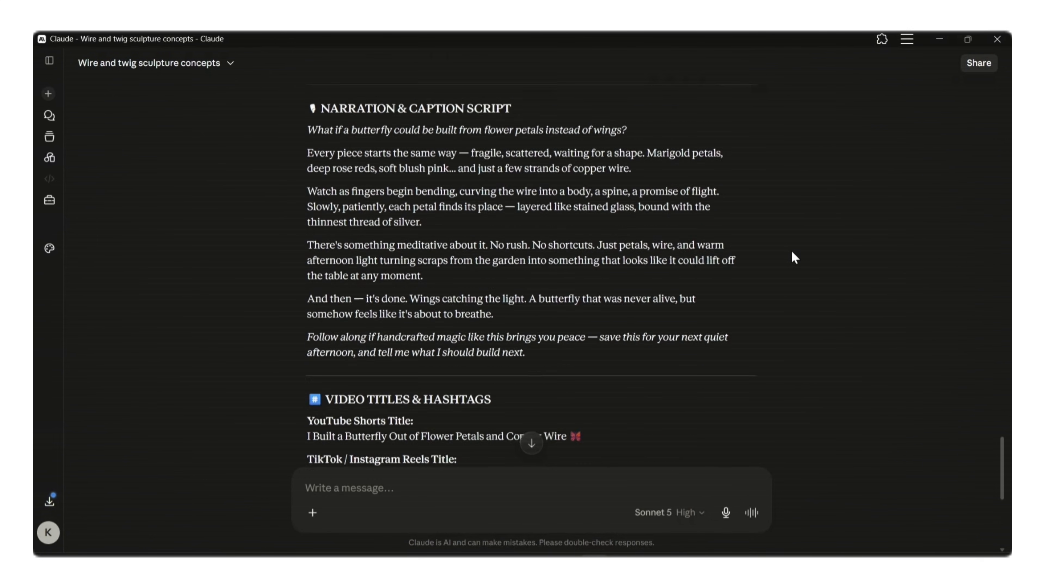
pyautogui.scroll(7, 794, 250)
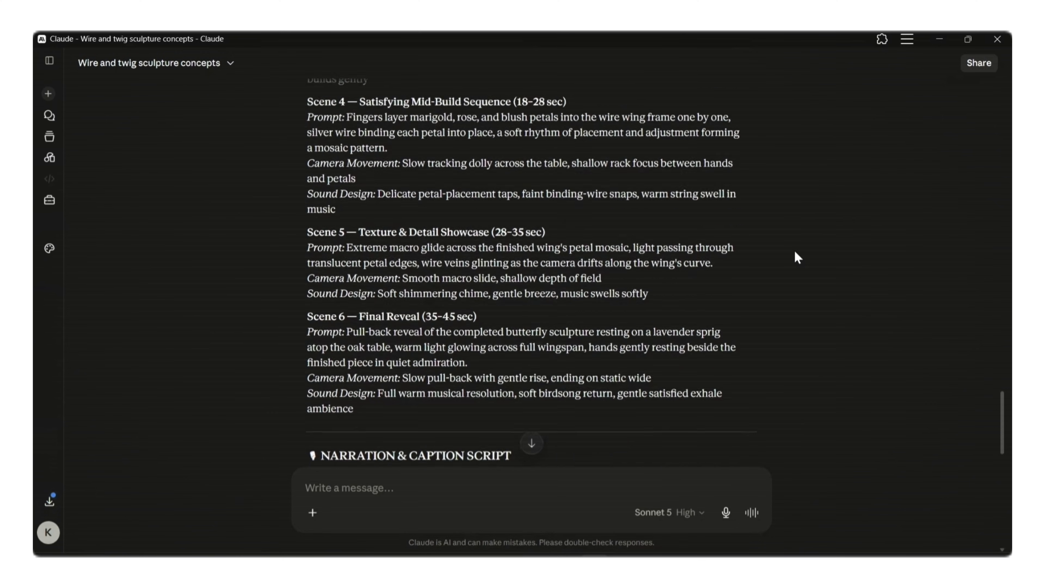
pyautogui.scroll(10, 794, 258)
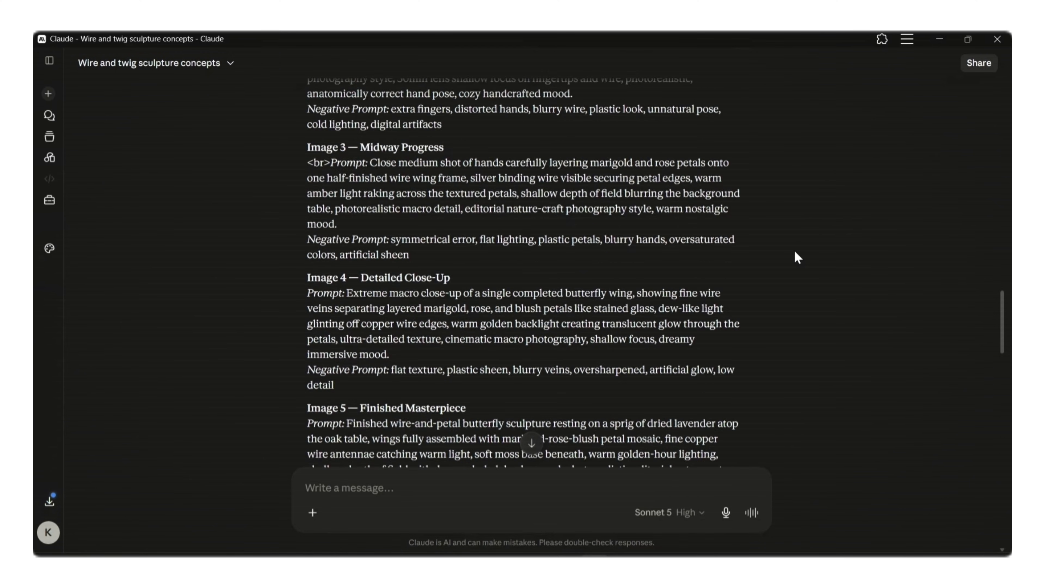
pyautogui.scroll(12, 795, 252)
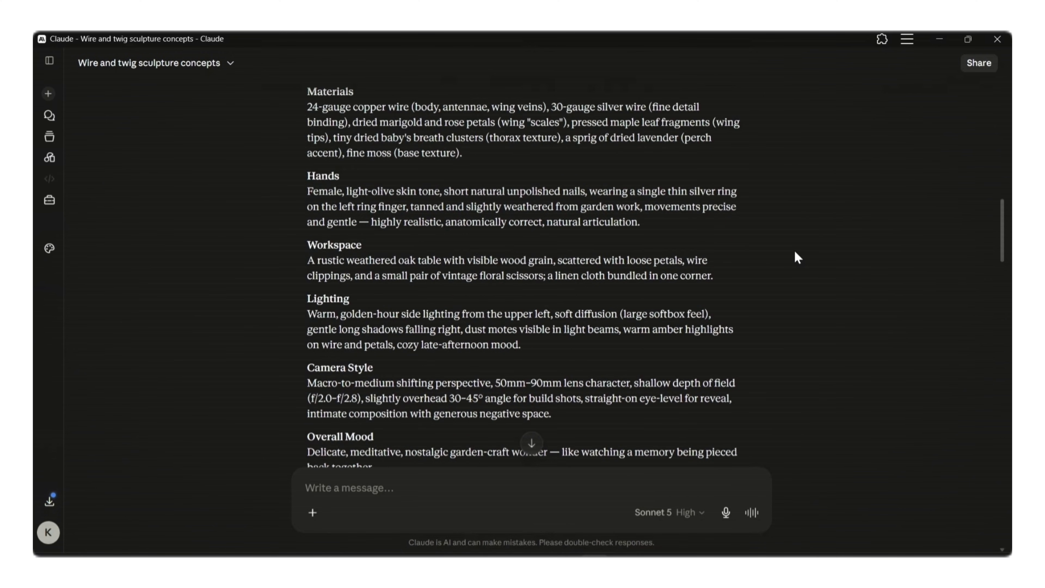
pyautogui.scroll(5, 794, 258)
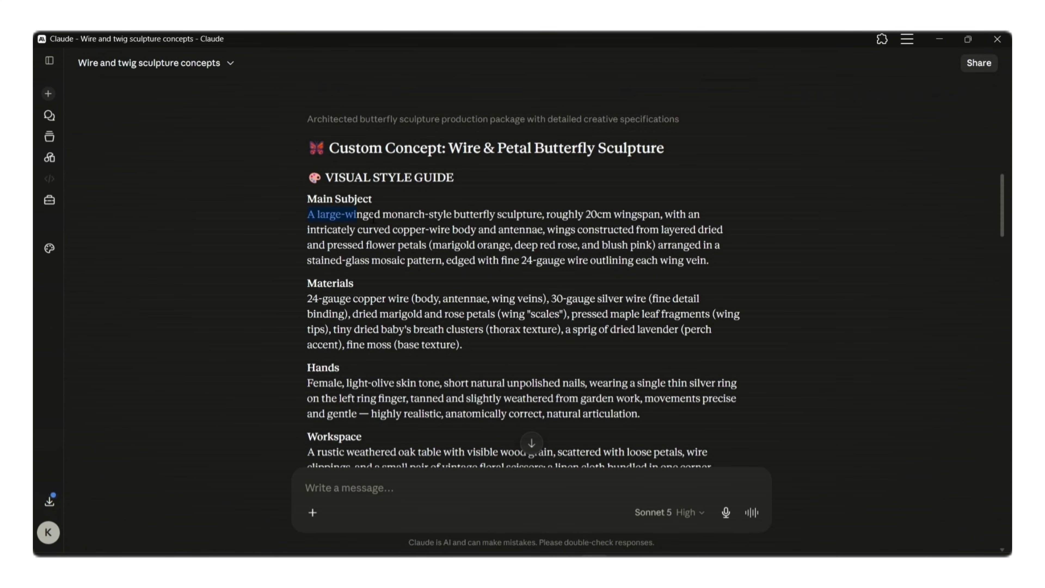
pyautogui.moveTo(373, 218); pyautogui.dragTo(704, 470)
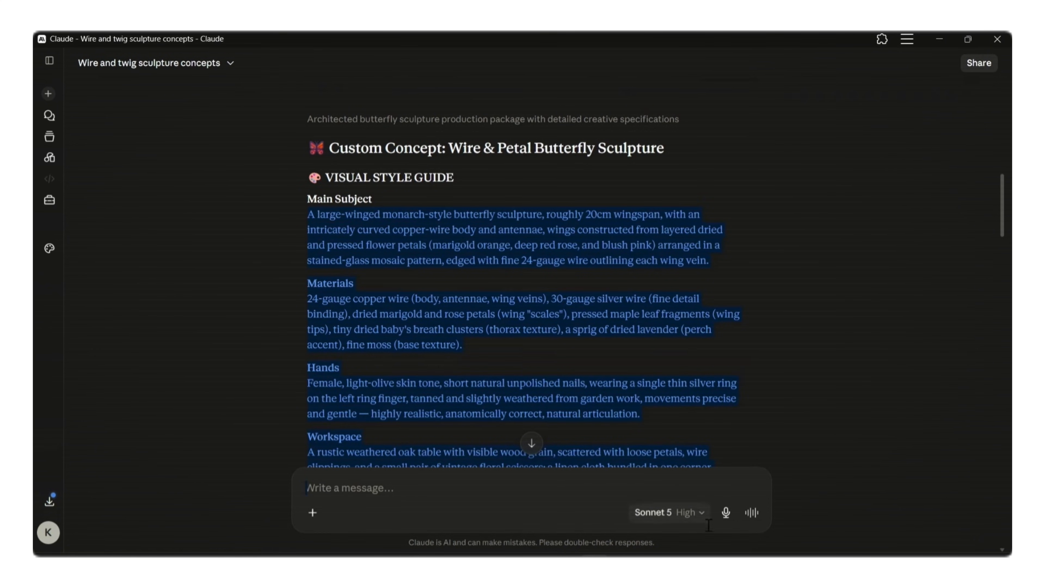
pyautogui.moveTo(708, 525); pyautogui.dragTo(730, 472)
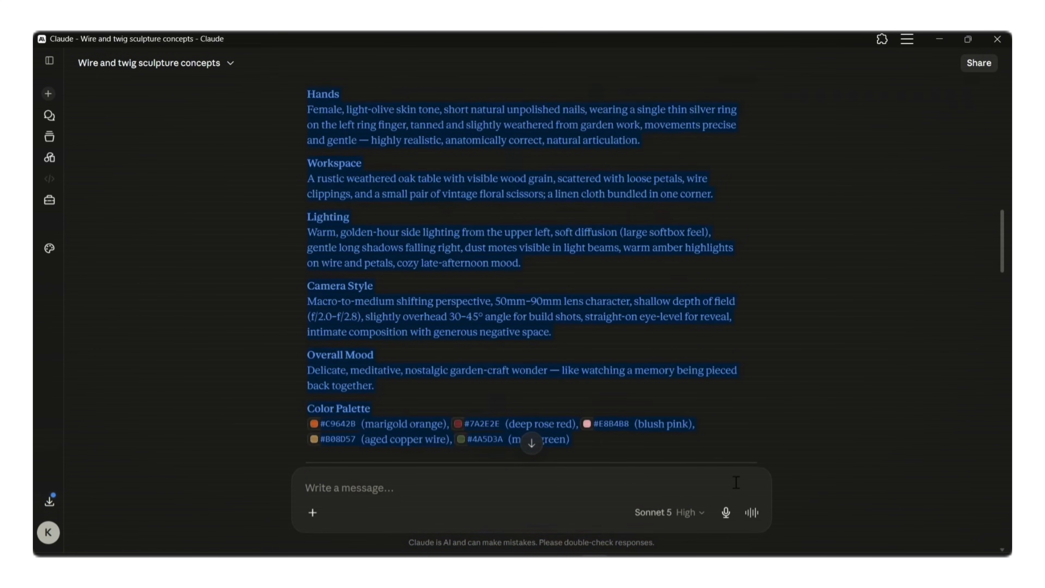
pyautogui.moveTo(759, 422); pyautogui.dragTo(761, 429)
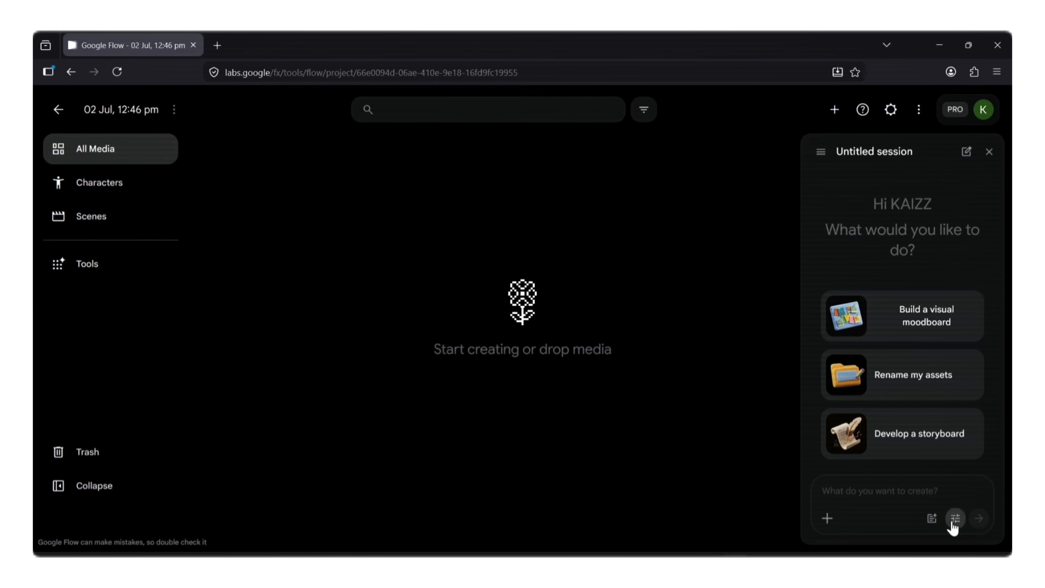
# - Switch to Google Flow and set the agent's image generation defaults to 9:16, x4 and Nano Banana 2
pyautogui.click(954, 519)
pyautogui.click(953, 520)
pyautogui.click(986, 312)
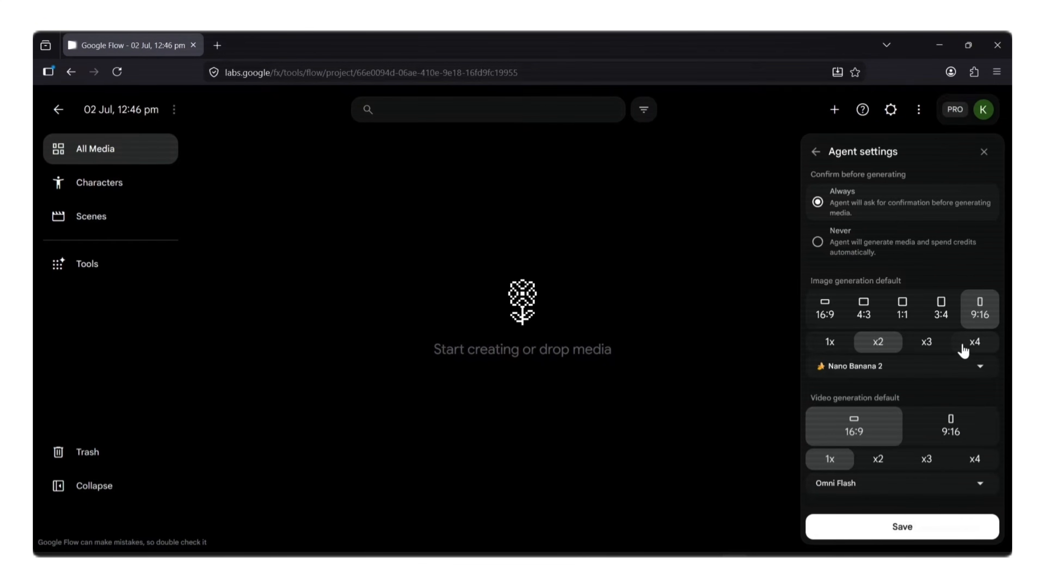
pyautogui.click(962, 350)
pyautogui.click(949, 366)
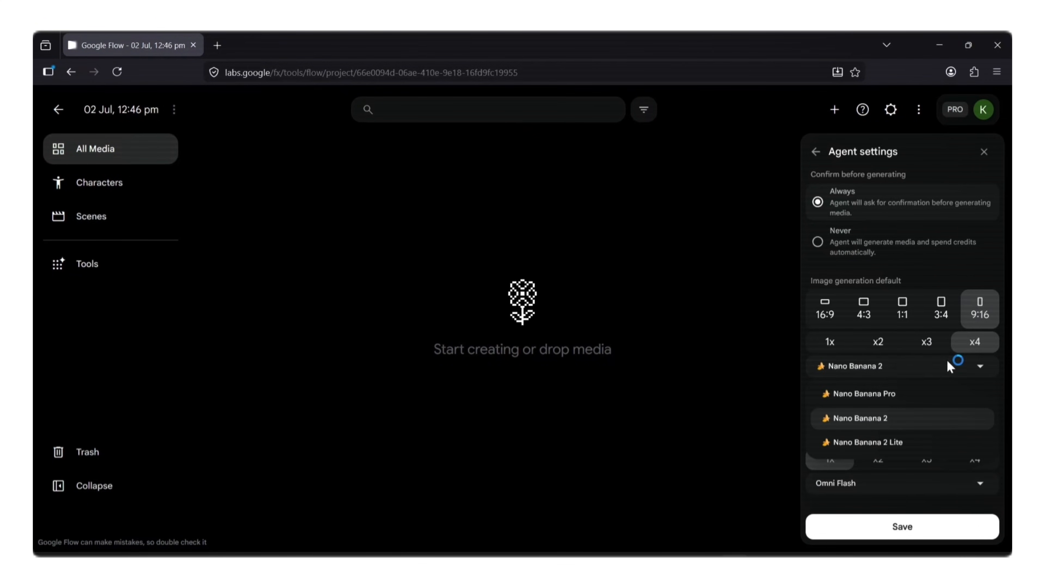
pyautogui.click(912, 424)
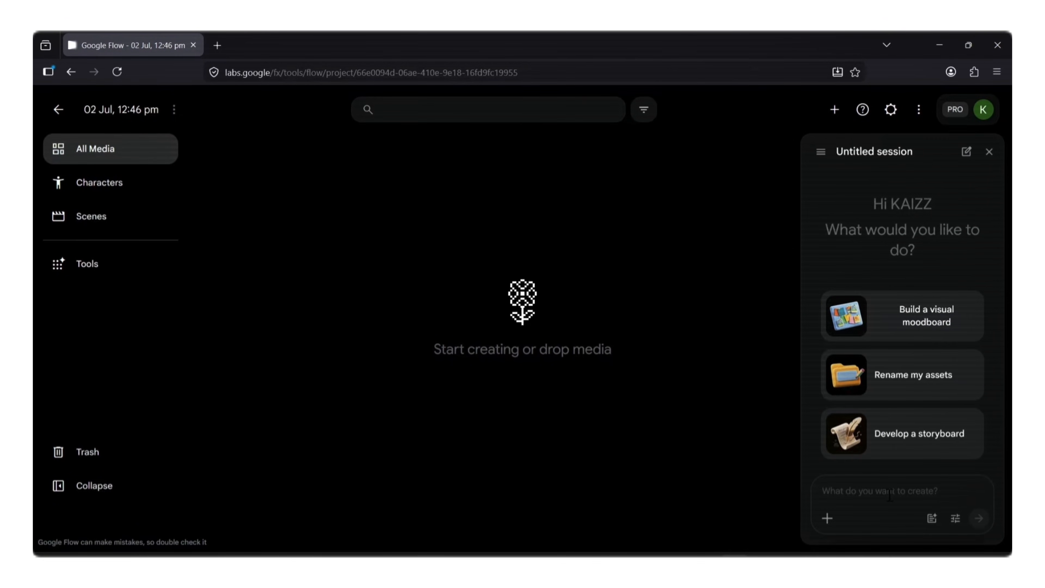
pyautogui.rightClick(828, 487)
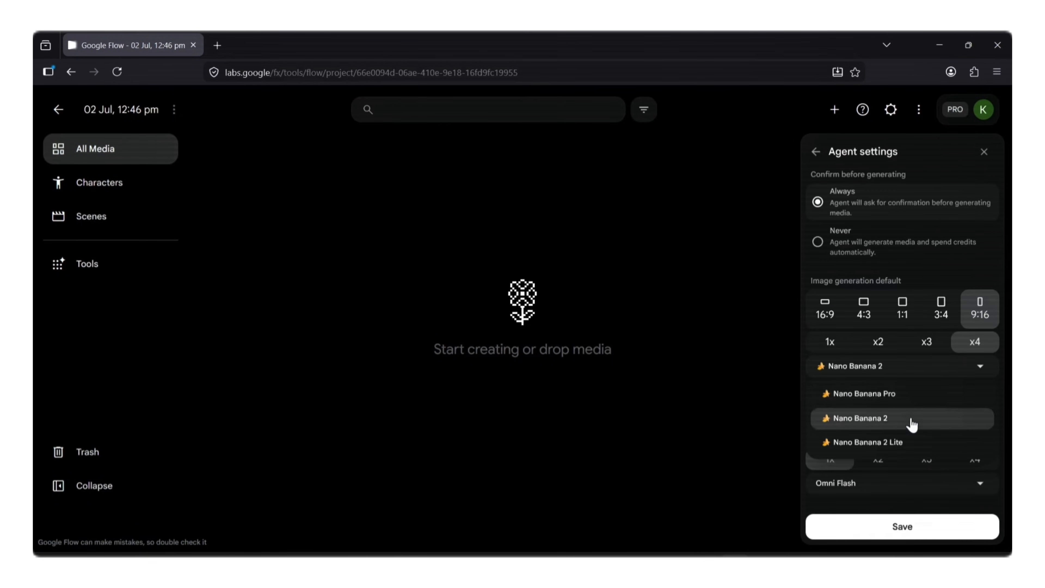
pyautogui.click(911, 424)
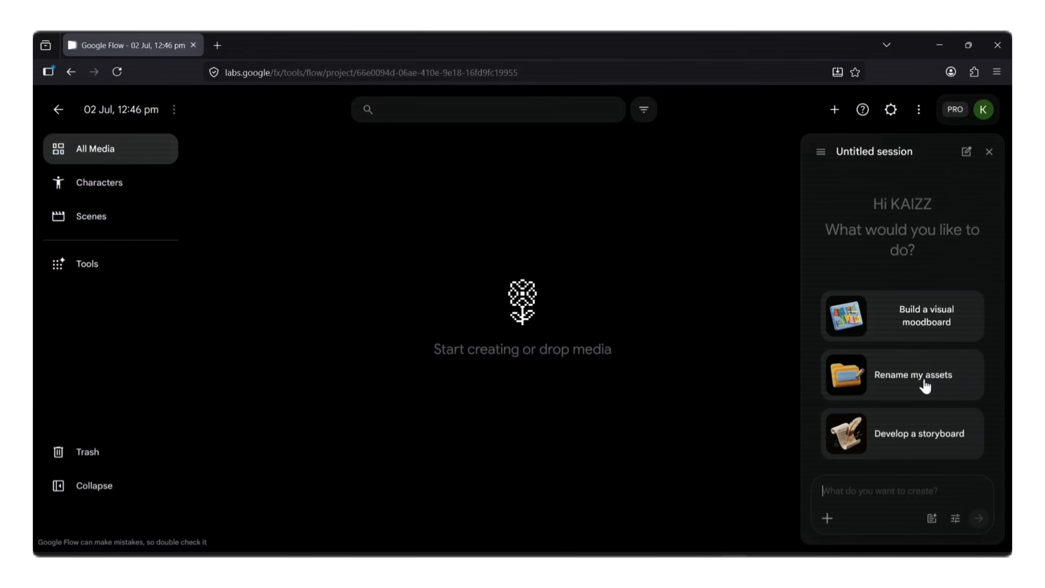
# - Generate images from the pasted style guide and view the first butterfly sculpture image at full size
pyautogui.hotkey('ctrl', 'v')
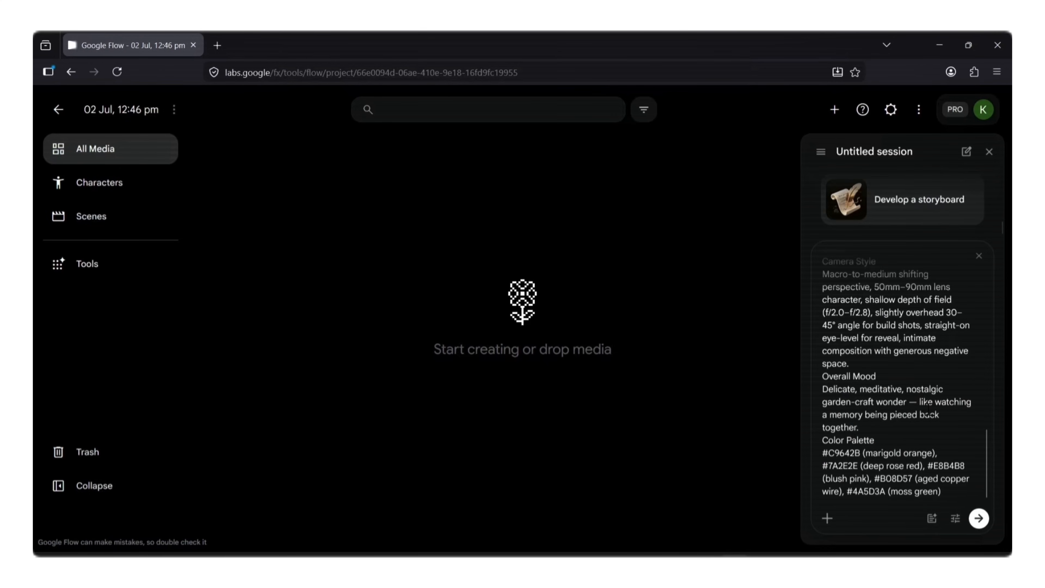
pyautogui.click(977, 519)
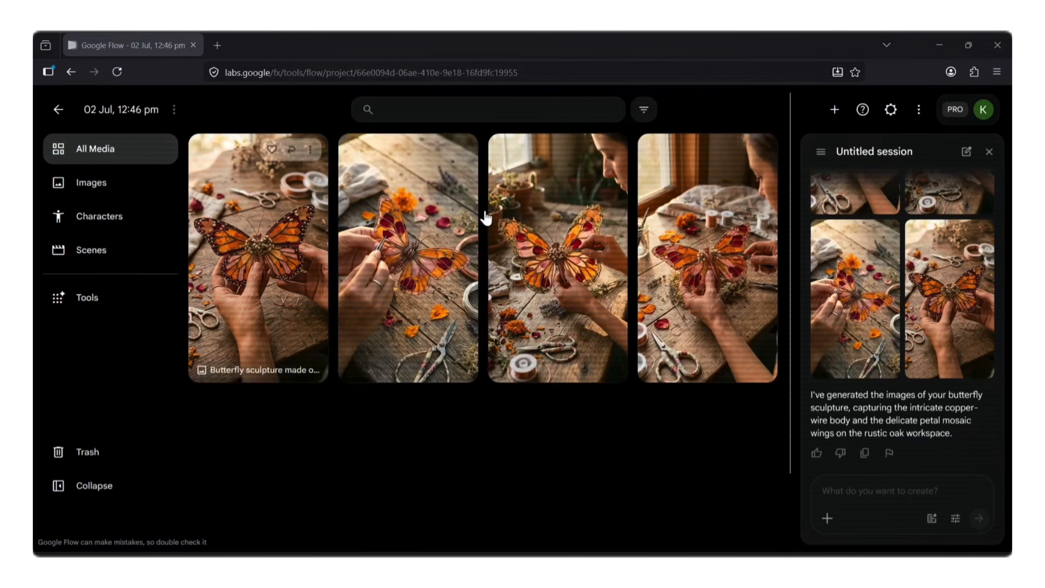
pyautogui.click(268, 278)
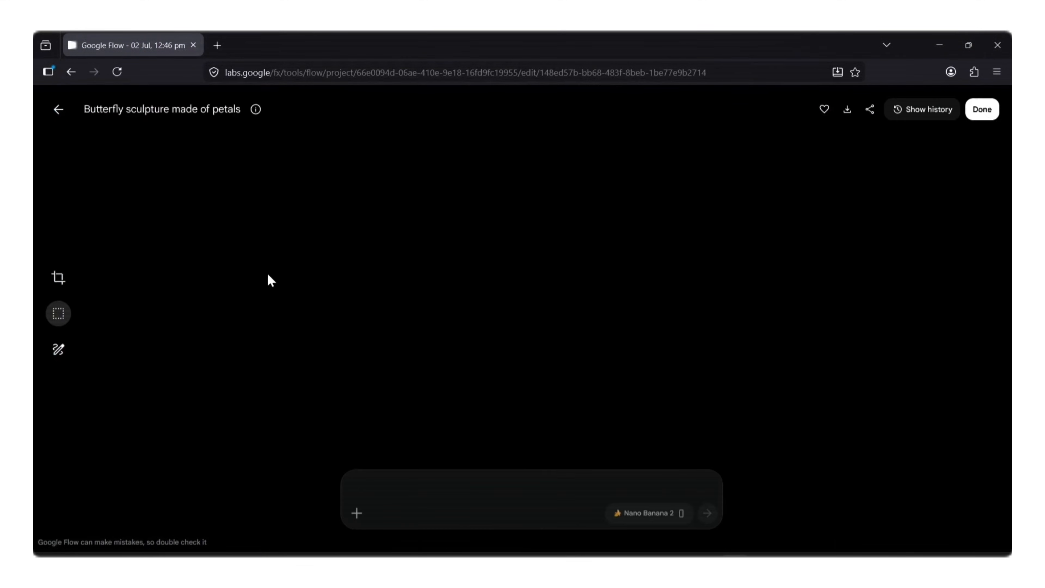
pyautogui.click(59, 110)
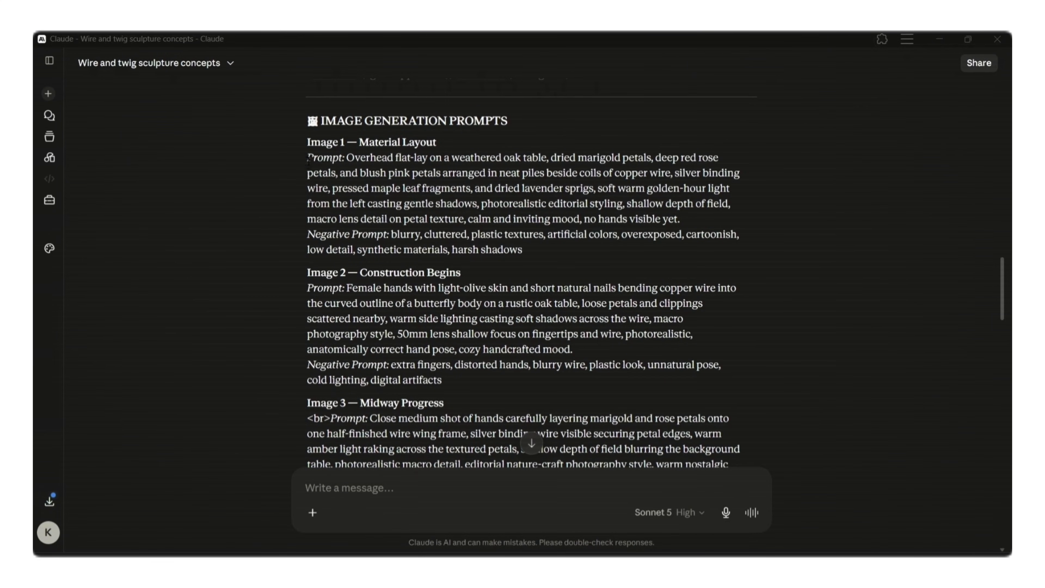
# - Switch to Claude and copy the Image 1 — Material Layout prompt, including its negative prompt
pyautogui.moveTo(347, 160); pyautogui.dragTo(545, 253)
pyautogui.rightClick(530, 231)
pyautogui.click(543, 243)
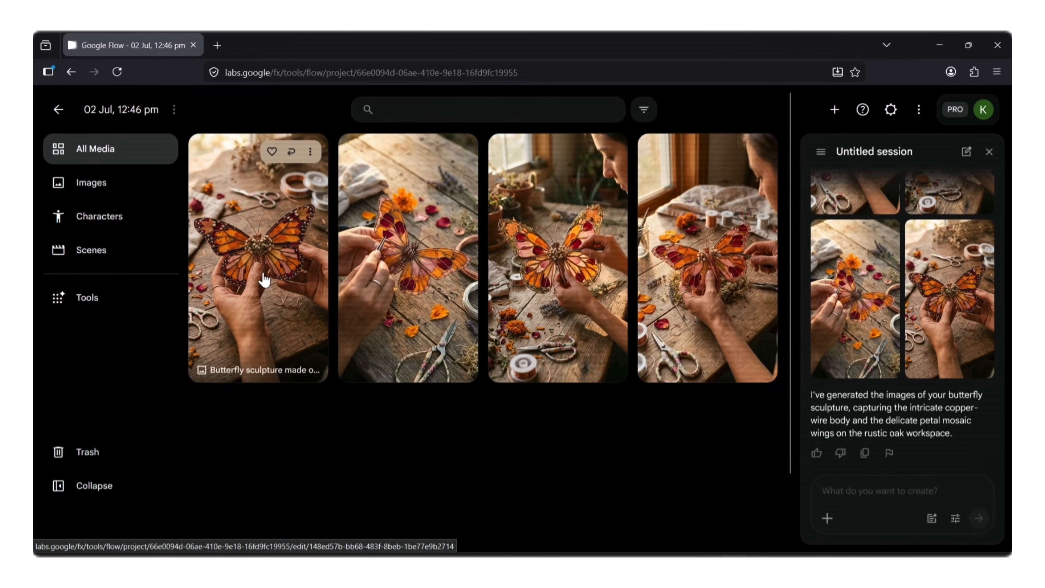
# - In Google Flow, attach the first butterfly sculpture image as a reference and set the image generation default to x2
pyautogui.moveTo(264, 280); pyautogui.dragTo(905, 490)
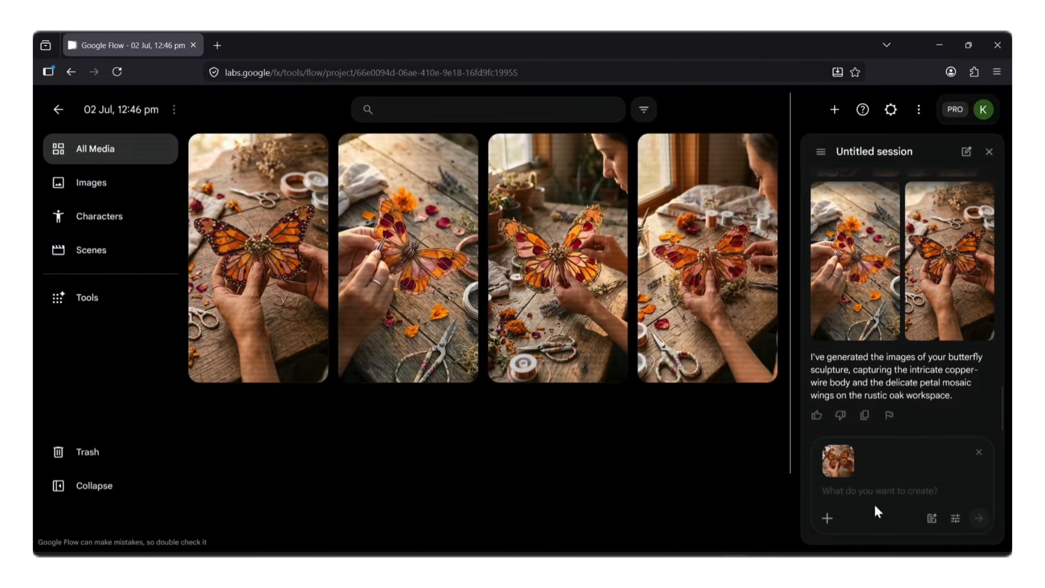
pyautogui.click(953, 517)
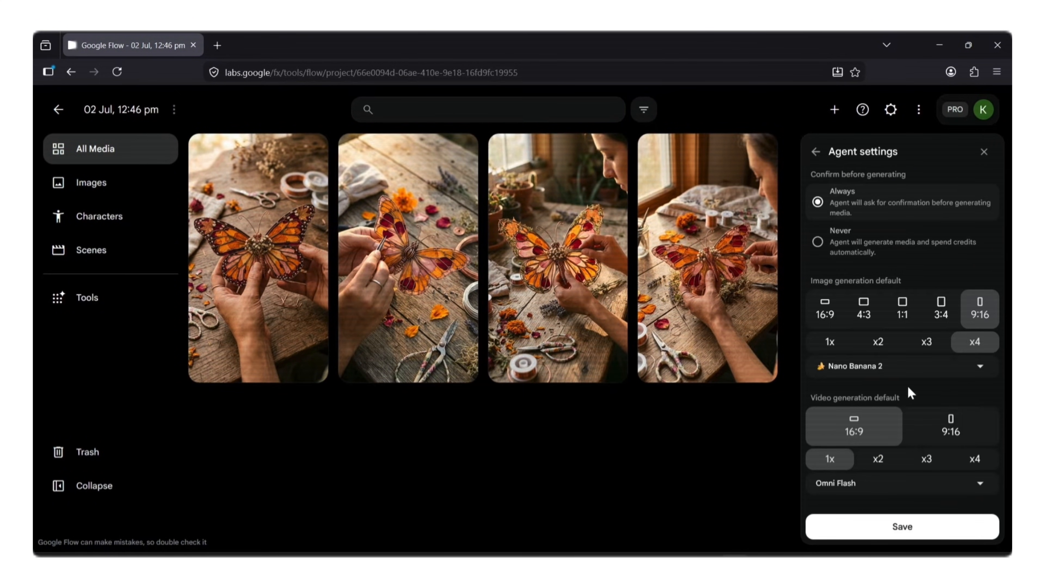
pyautogui.click(885, 347)
pyautogui.click(935, 535)
# - Paste the copied Material Layout prompt beside the reference image and submit it for generation
pyautogui.rightClick(874, 494)
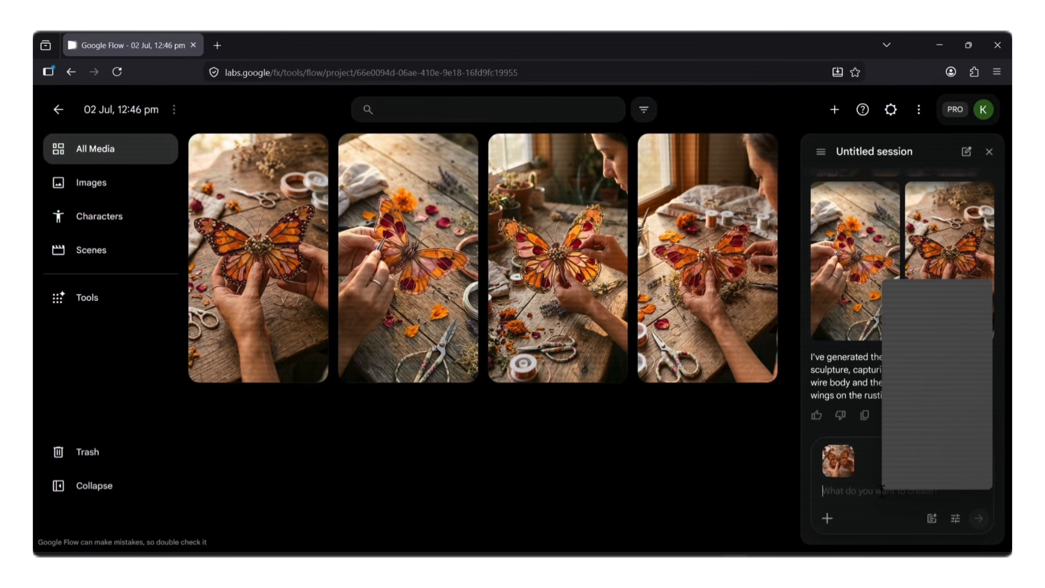
pyautogui.click(909, 373)
pyautogui.click(980, 521)
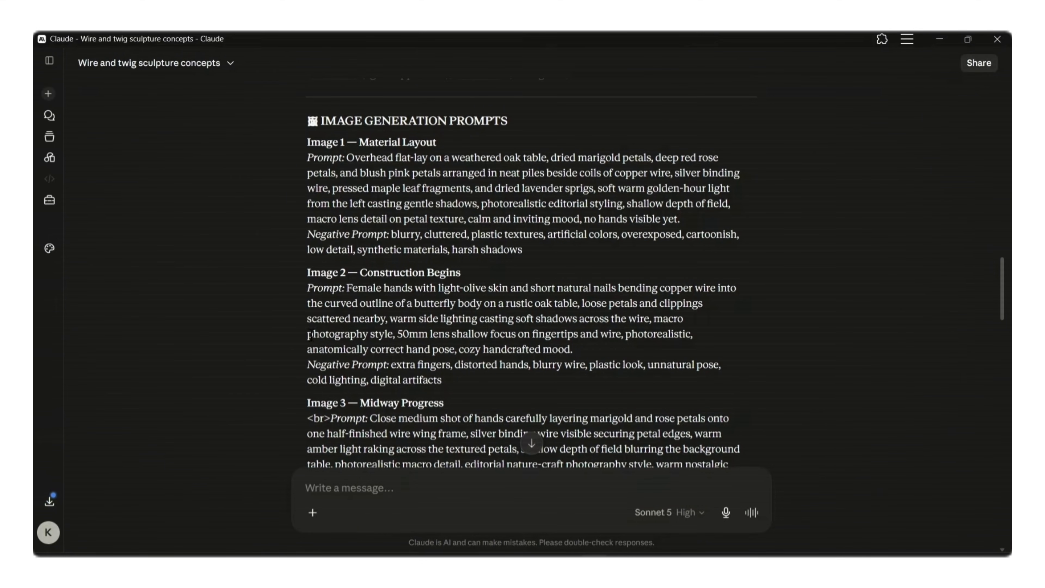
# - Switch to Claude and copy the Image 2 — Construction Begins prompt, including its negative prompt
pyautogui.moveTo(346, 284); pyautogui.dragTo(542, 379)
pyautogui.rightClick(521, 346)
pyautogui.click(543, 357)
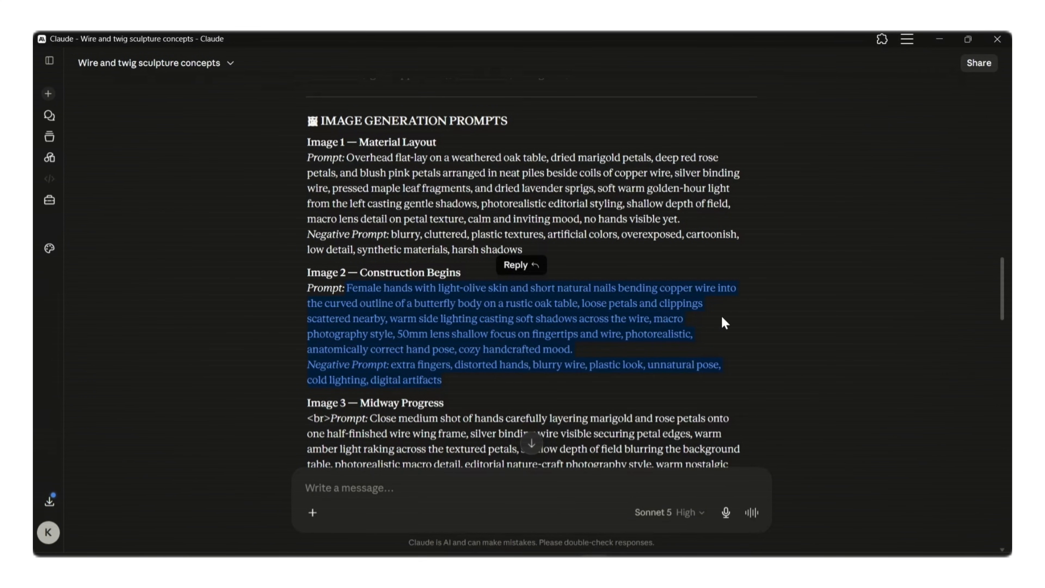
pyautogui.click(717, 334)
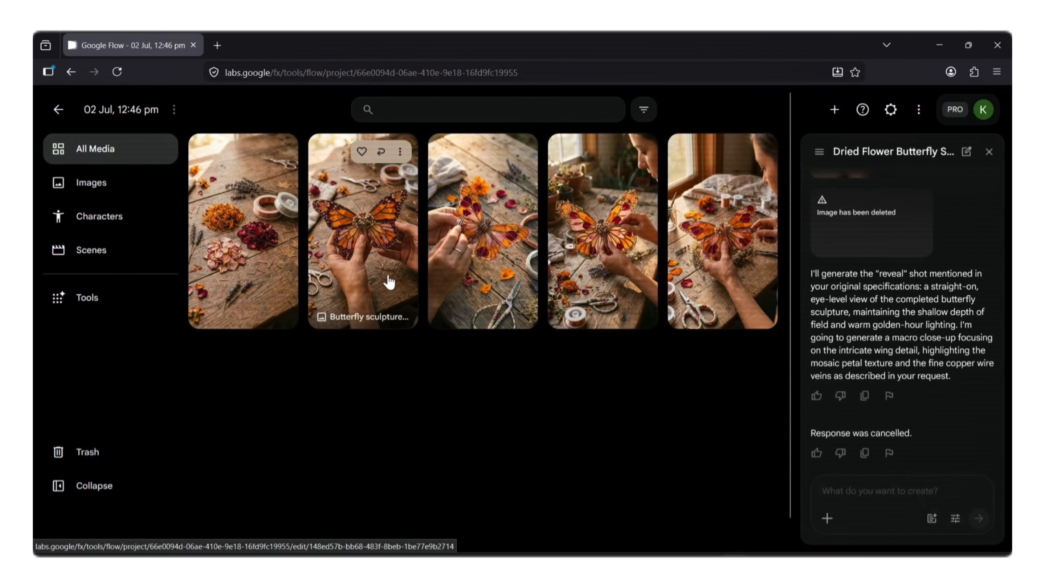
# - In Google Flow, attach the butterfly sculpture image as a reference and submit the pasted Construction Begins prompt
pyautogui.moveTo(388, 280); pyautogui.dragTo(887, 492)
pyautogui.rightClick(886, 491)
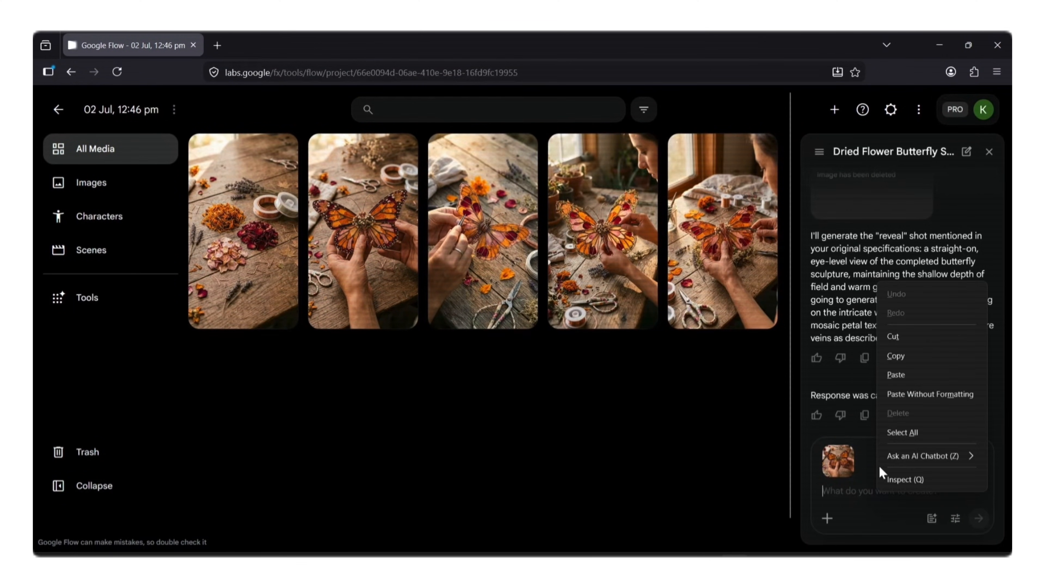
pyautogui.click(894, 375)
pyautogui.click(978, 516)
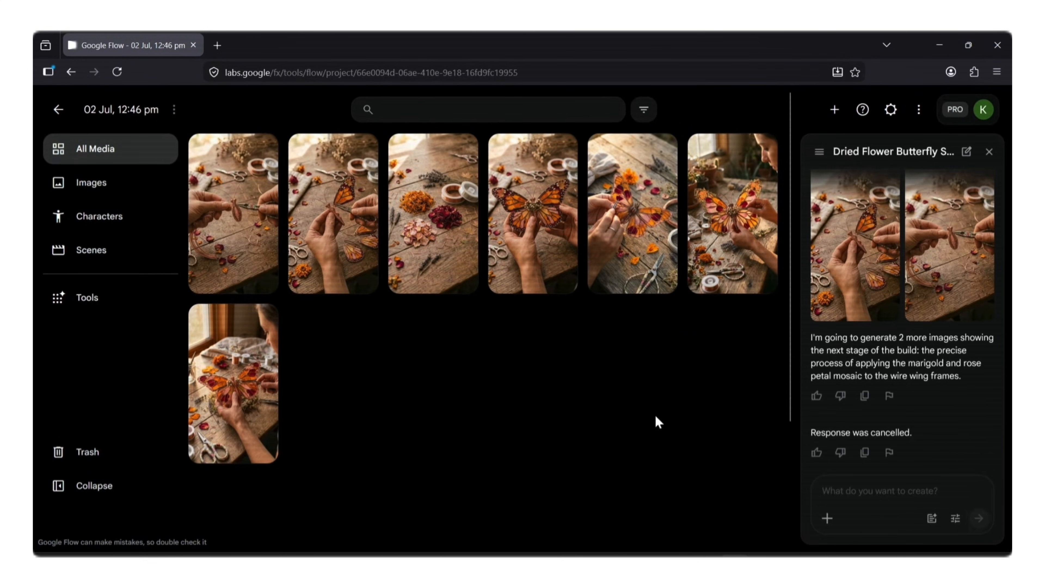
# - Attach the butterfly sculpture image again and submit the pasted Midway Progress prompt about layering petals on the wing frame
pyautogui.moveTo(536, 224); pyautogui.dragTo(886, 471)
pyautogui.moveTo(532, 225); pyautogui.dragTo(884, 469)
pyautogui.hotkey('ctrl', 'v')
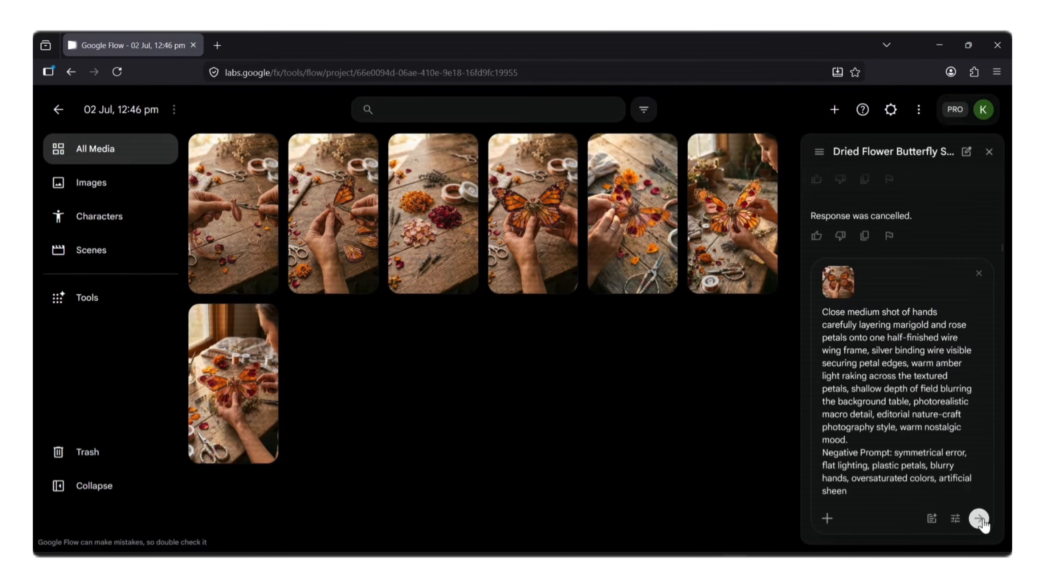
pyautogui.click(981, 521)
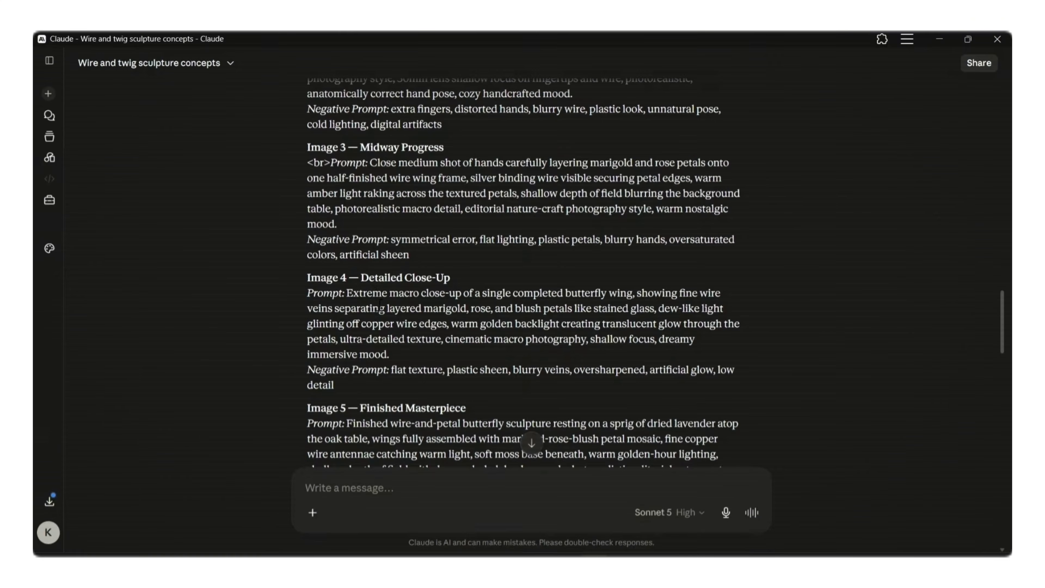
# - Reload the project, attach the butterfly sculpture image as a reference, and submit the pasted wing close-up prompt
pyautogui.moveTo(306, 203); pyautogui.dragTo(450, 287)
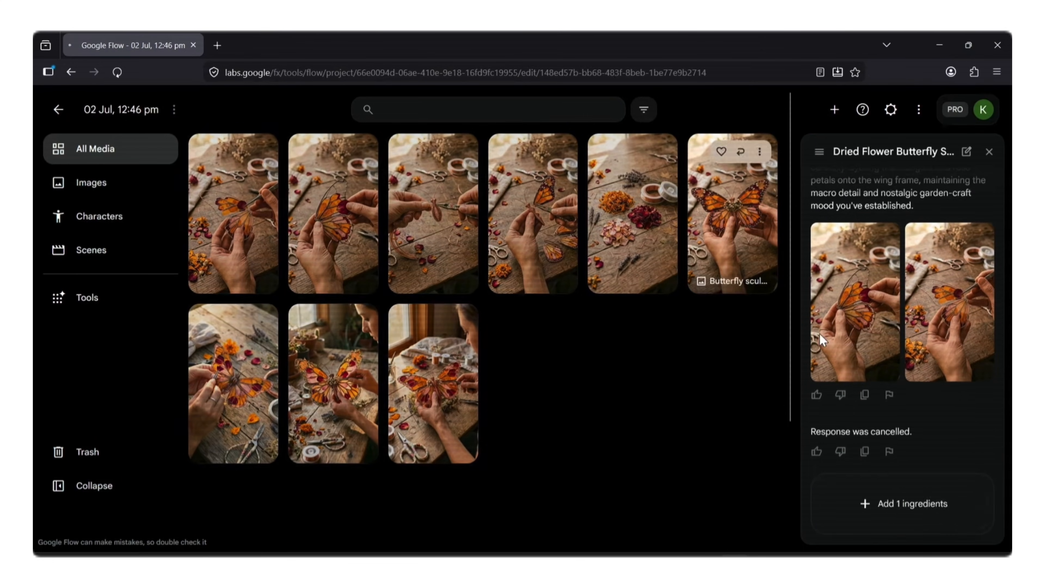
pyautogui.press('F5')
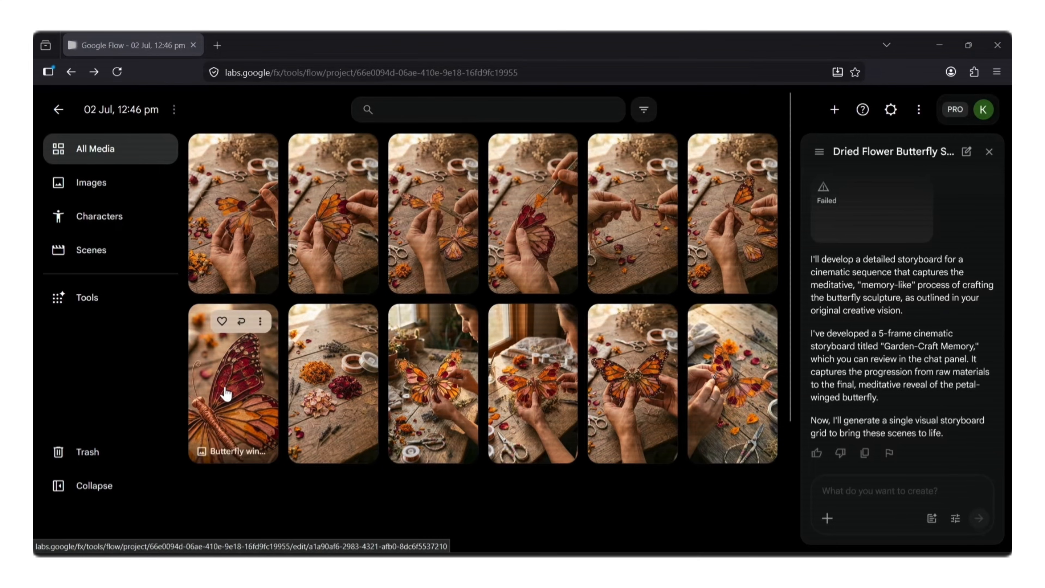
pyautogui.moveTo(626, 391); pyautogui.dragTo(823, 467)
pyautogui.hotkey('ctrl', 'v')
pyautogui.click(978, 518)
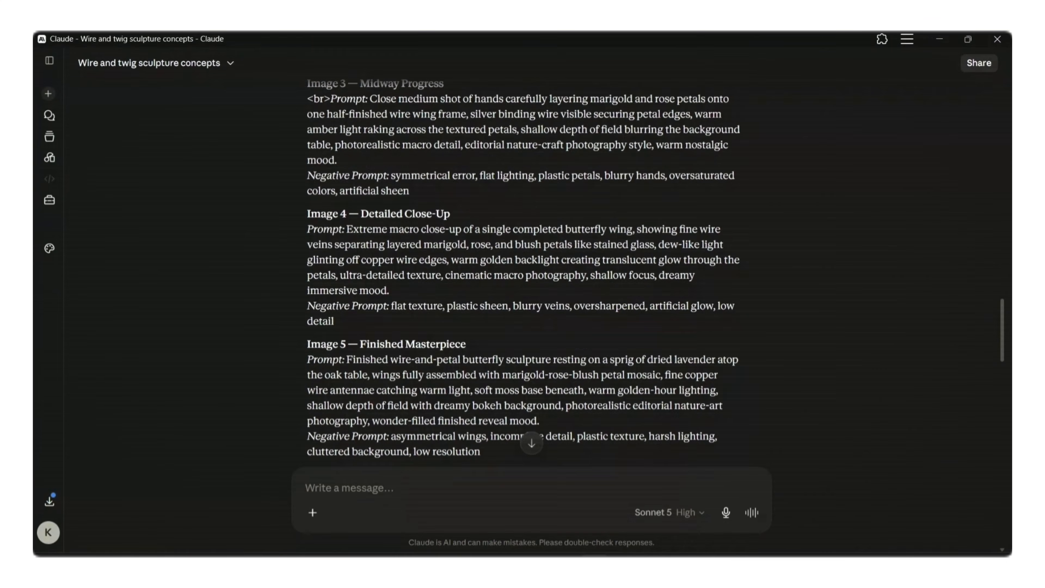
# - Delete the unwanted image still being generated and locate the butterfly sculpture reference image in the media grid
pyautogui.moveTo(303, 299); pyautogui.dragTo(492, 326)
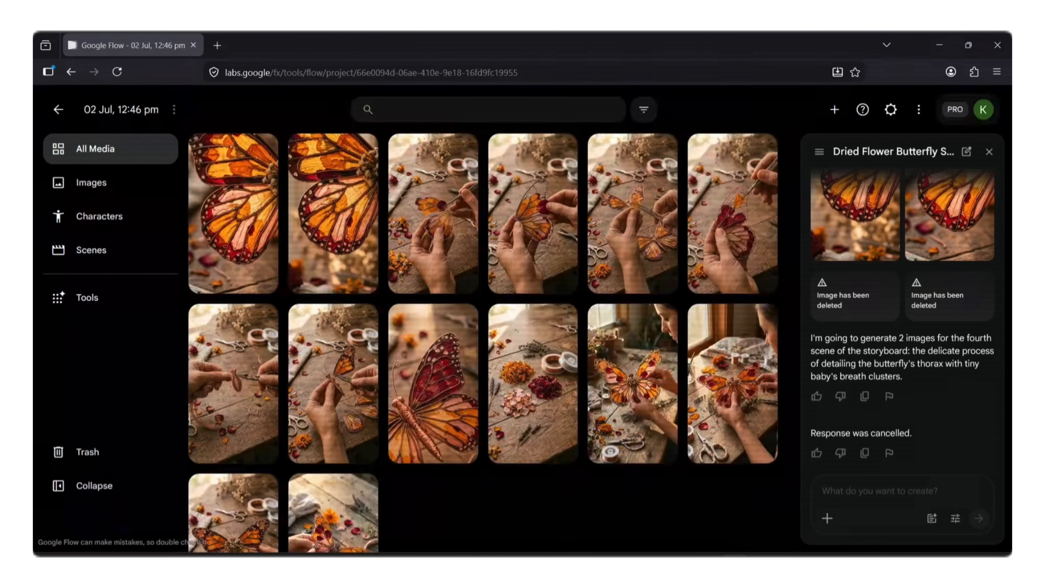
pyautogui.scroll(-1, 228, 450)
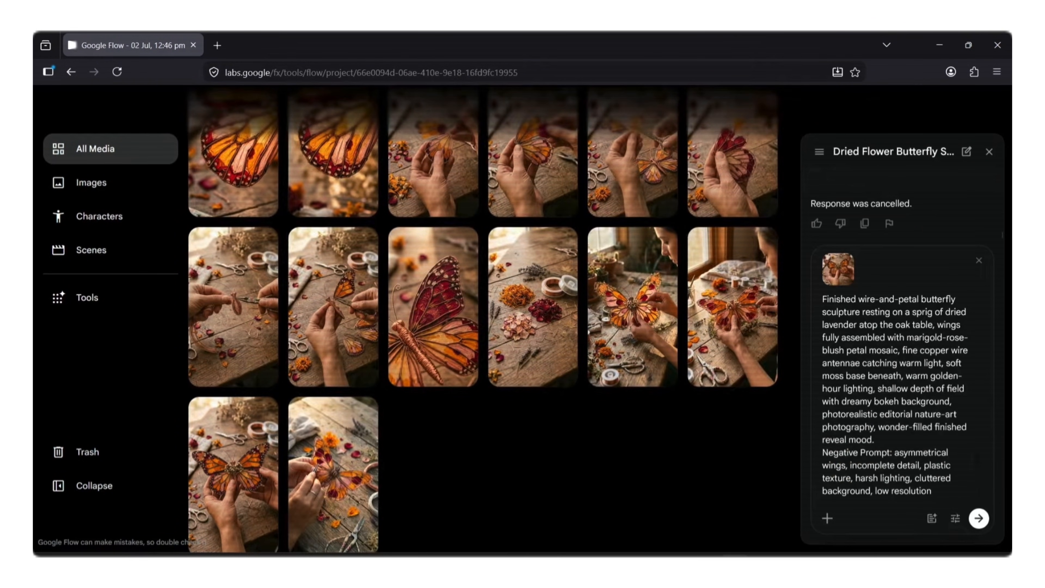
pyautogui.scroll(2, 565, 96)
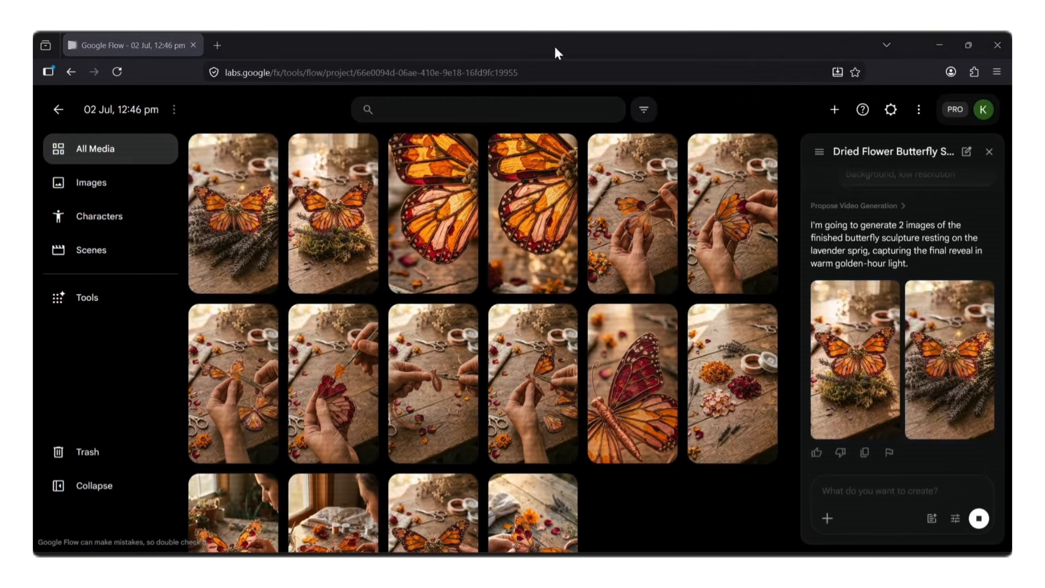
# - Set the agent's confirmation before generating to Never, save, and paste the macro push-in video prompt for the petals and copper wire
pyautogui.click(333, 215)
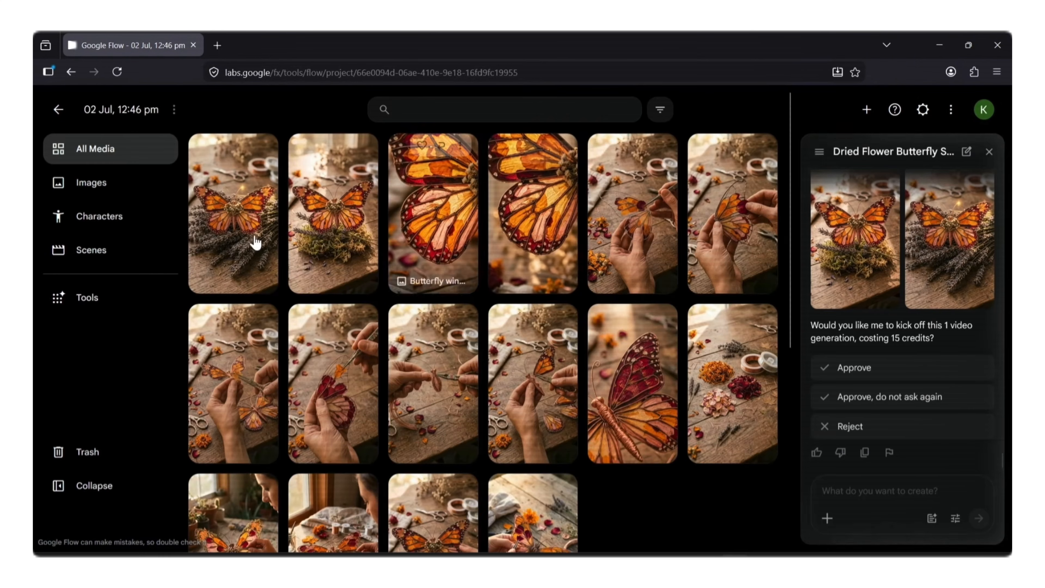
pyautogui.scroll(-3, 252, 234)
pyautogui.click(955, 517)
pyautogui.click(816, 203)
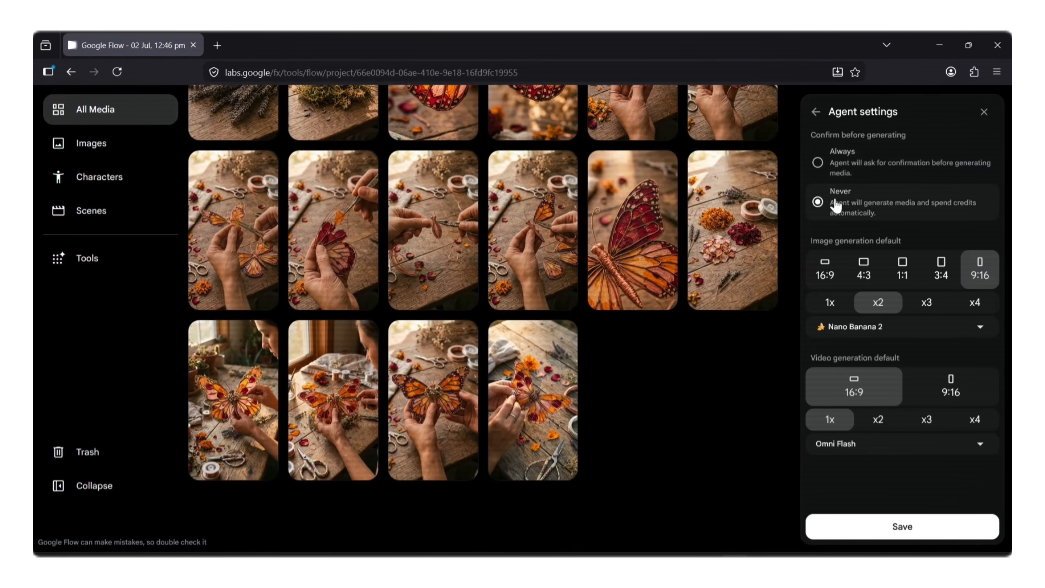
pyautogui.click(983, 525)
pyautogui.click(888, 397)
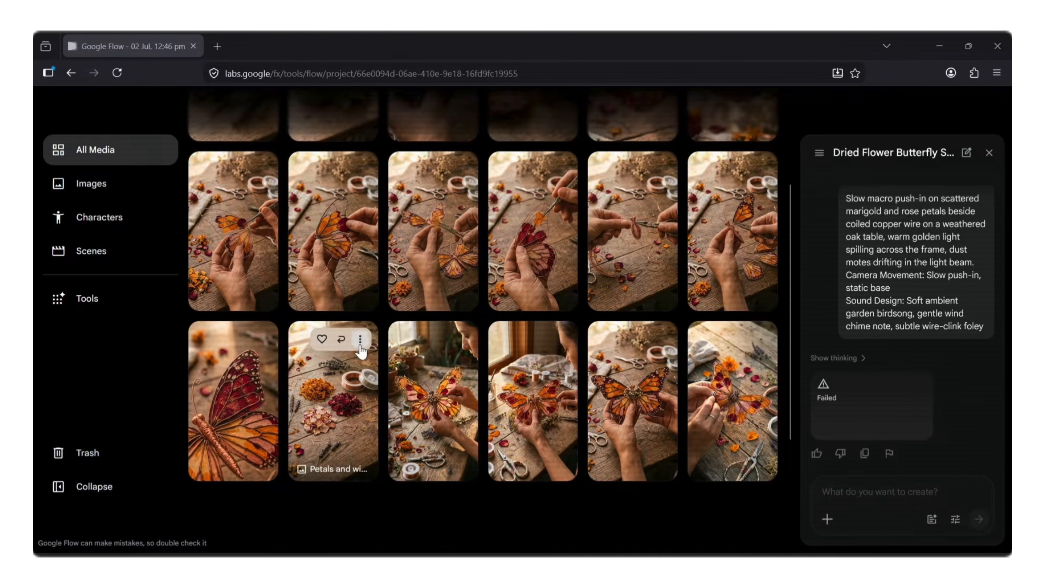
# - Set the loose petals and copper wire image up for animation, paste the slow macro push-in prompt, and submit it
pyautogui.click(360, 341)
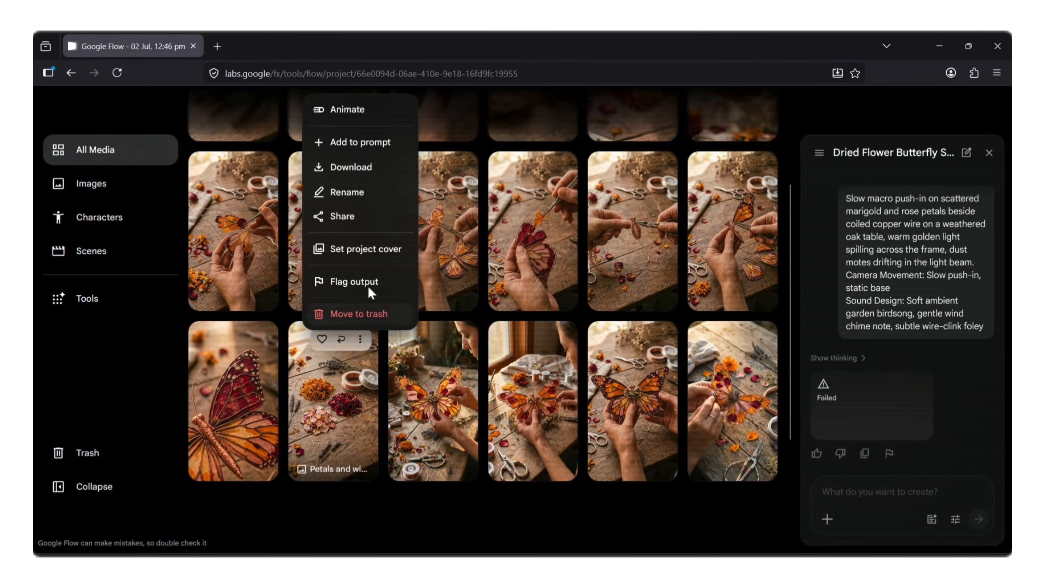
pyautogui.click(382, 117)
pyautogui.rightClick(890, 493)
pyautogui.click(901, 384)
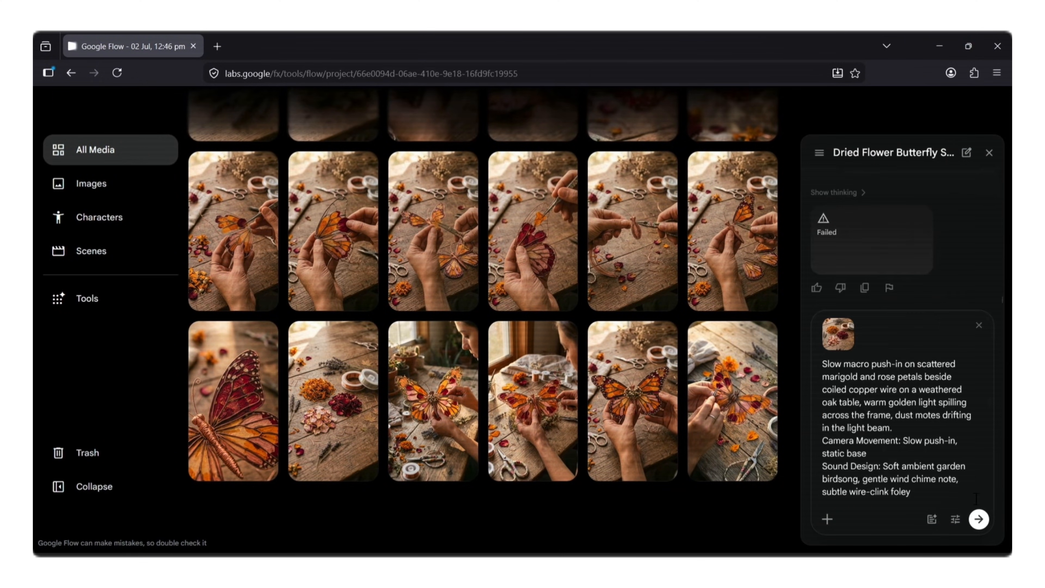
pyautogui.click(978, 520)
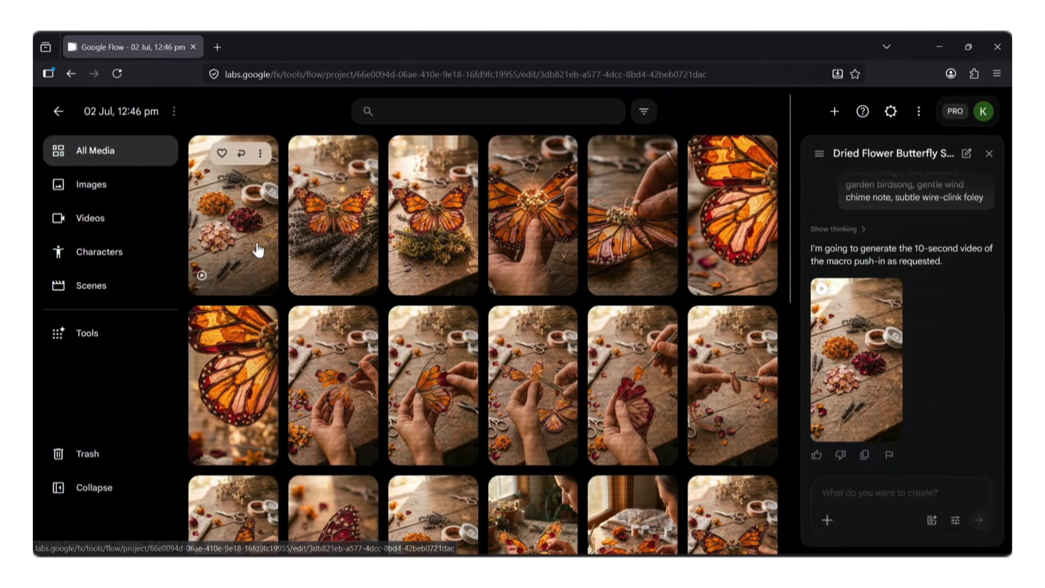
# - Open the generated macro push-in video, play it in full screen, and pause it to check the result
pyautogui.click(256, 248)
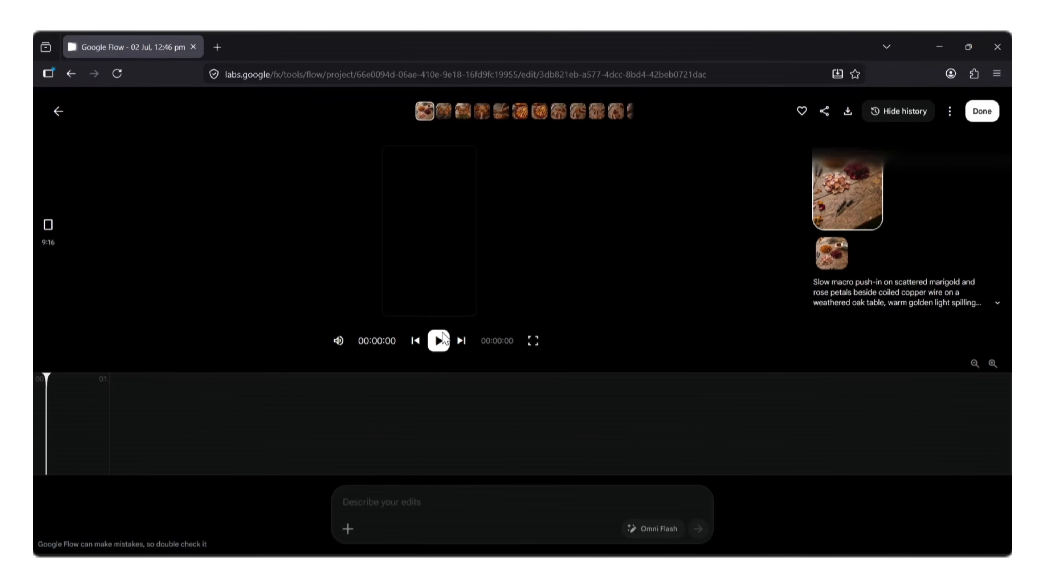
pyautogui.click(439, 339)
pyautogui.click(533, 339)
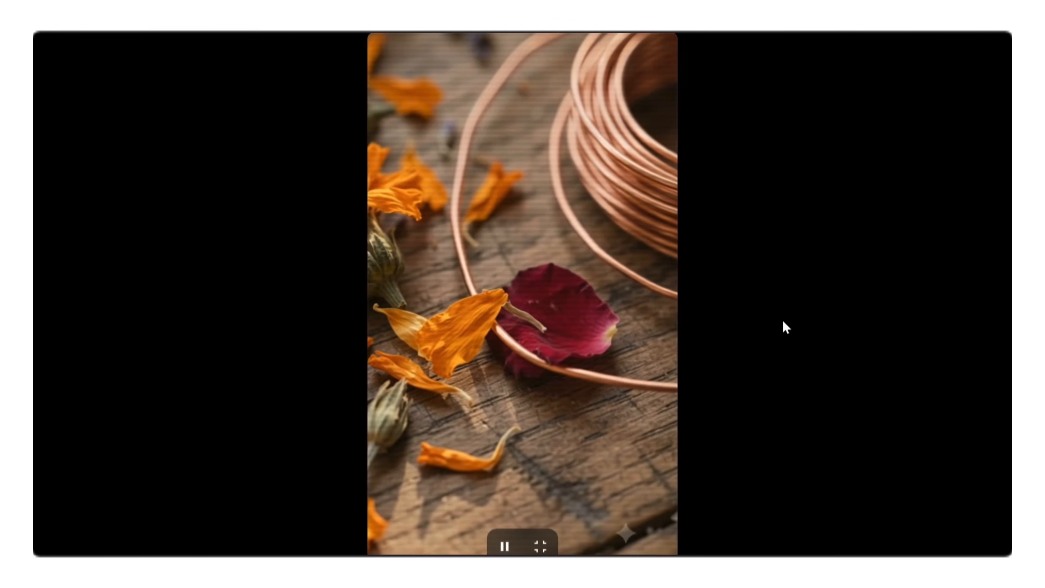
pyautogui.press('space')
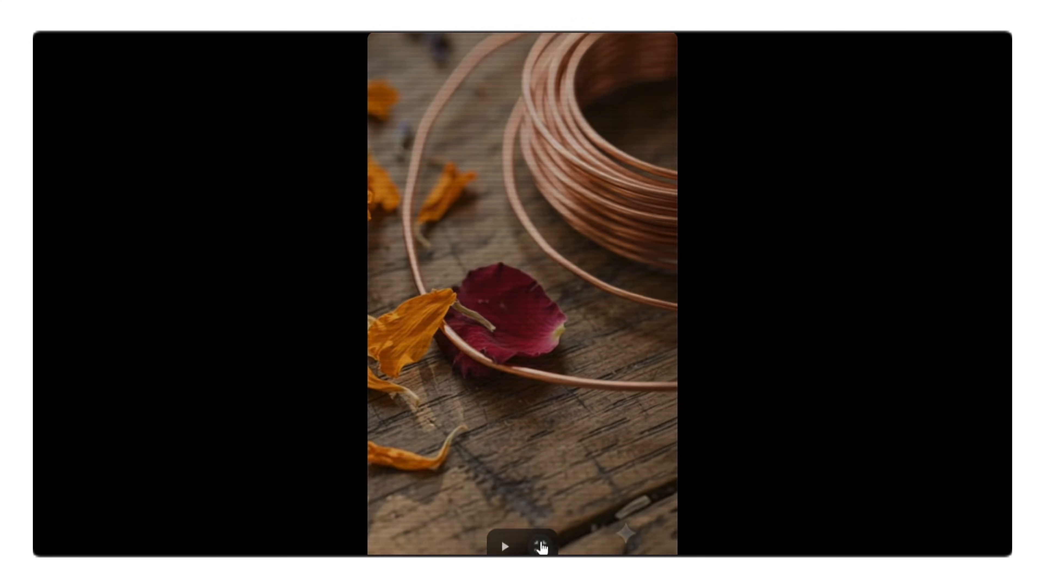
pyautogui.click(542, 547)
# - Switch to Claude, copy the video prompt about female hands sifting petal piles and lifting copper wire, and return to Flow
pyautogui.hotkey('alt', 'Tab')
pyautogui.moveTo(305, 270); pyautogui.dragTo(691, 329)
pyautogui.rightClick(572, 318)
pyautogui.click(579, 326)
pyautogui.hotkey('alt', 'Tab')
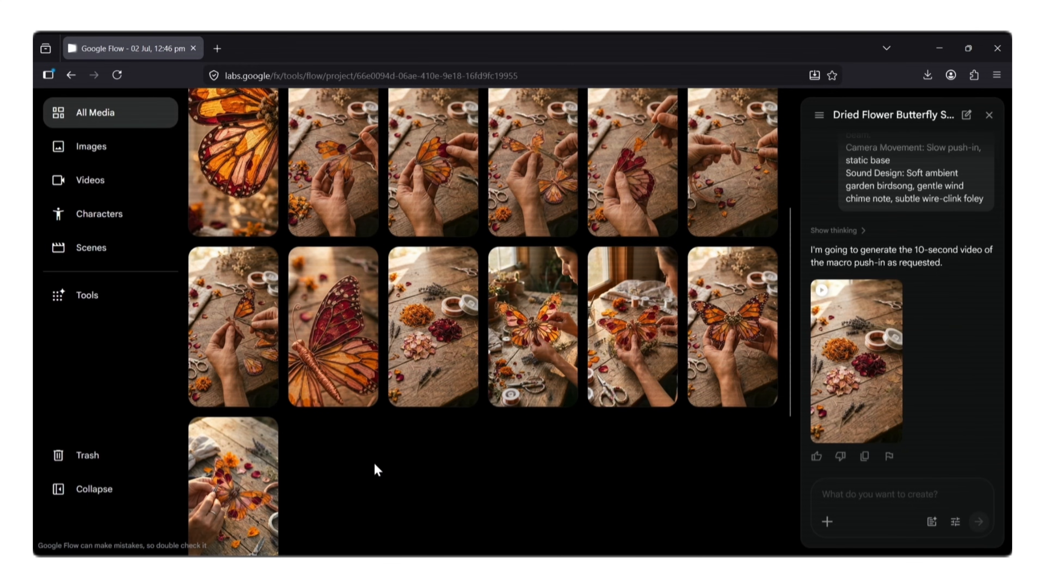
# - Attach the image of a hand holding a wing above the table and submit the pasted hands-sifting-petals video prompt
pyautogui.moveTo(256, 303)
pyautogui.click(259, 267)
pyautogui.click(246, 290)
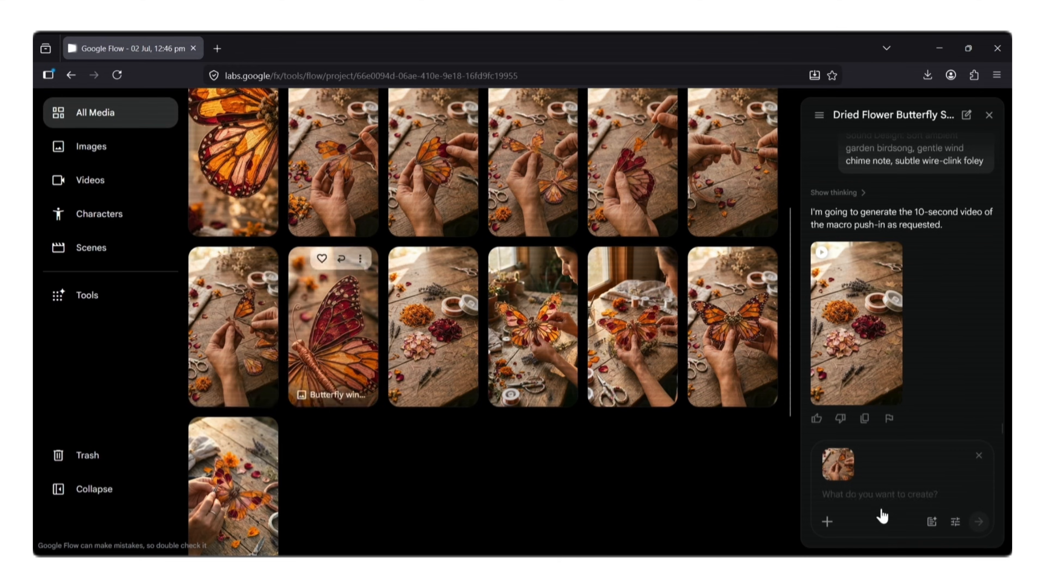
pyautogui.click(881, 509)
pyautogui.hotkey('ctrl', 'v')
pyautogui.press('Return')
# - Open the generated video of female hands sifting petals and watch it in full screen
pyautogui.click(956, 240)
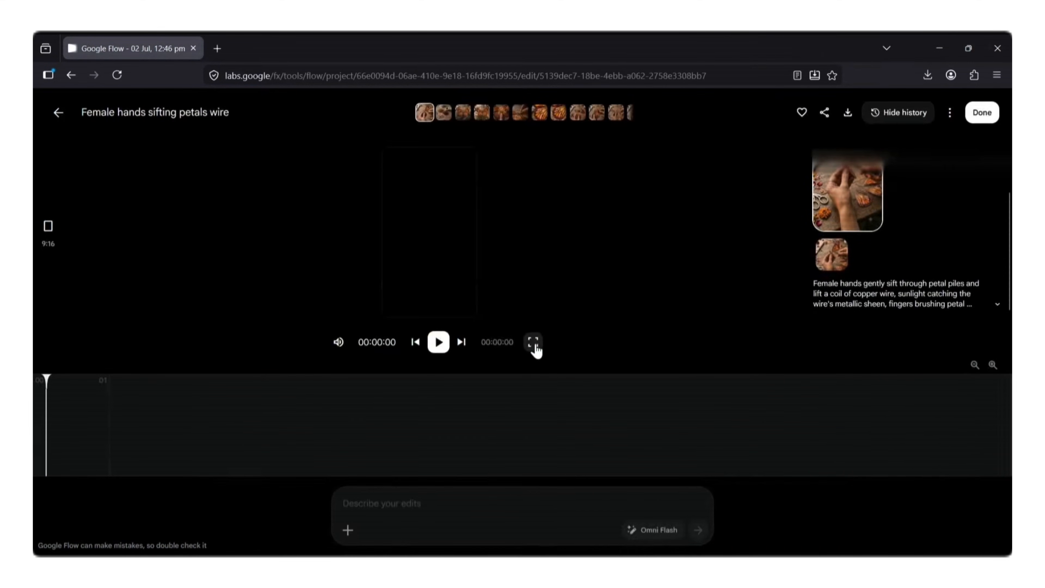
pyautogui.click(531, 342)
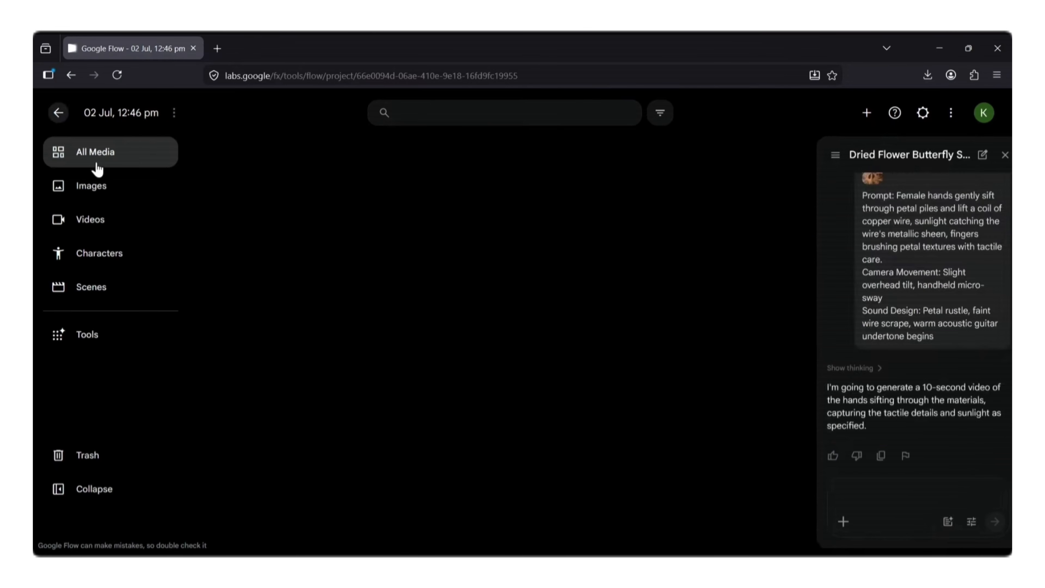
pyautogui.click(260, 154)
pyautogui.click(247, 238)
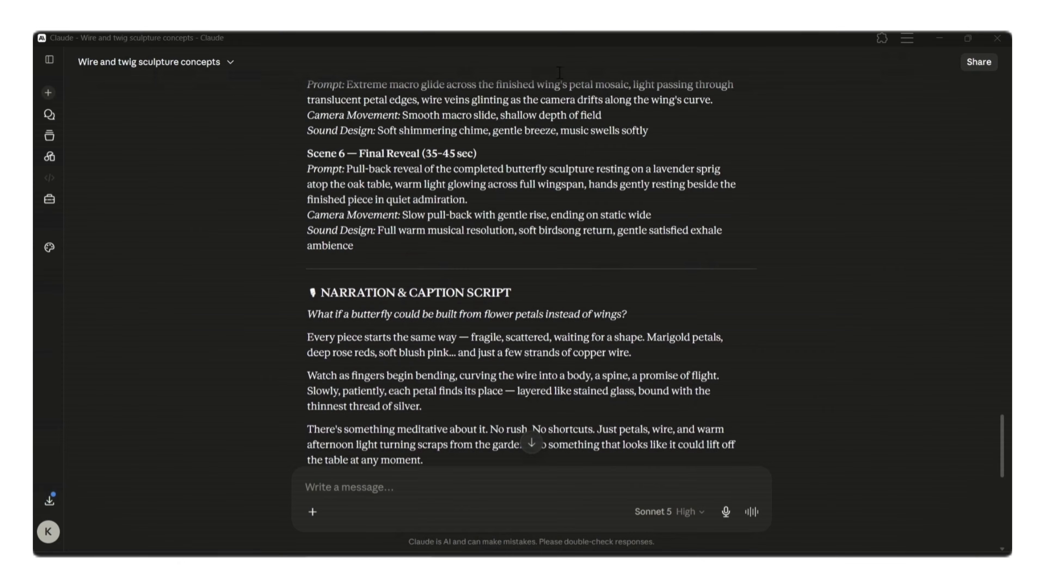
# - Copy the full narration and caption script from Claude and paste it into Speaker 1's speech block in Google AI Studio
pyautogui.scroll(-6, 523, 247)
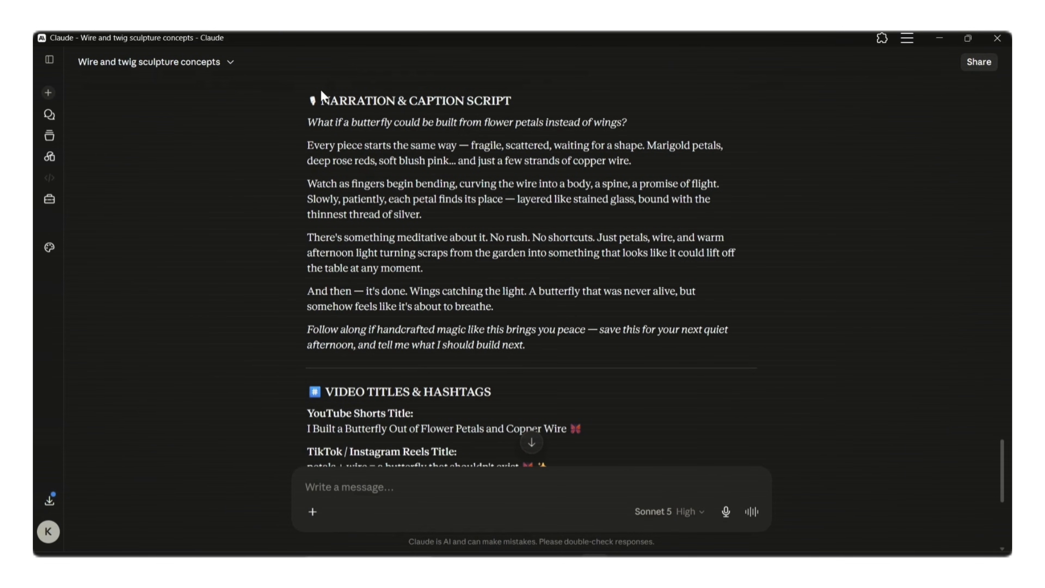
pyautogui.moveTo(307, 122); pyautogui.dragTo(715, 350)
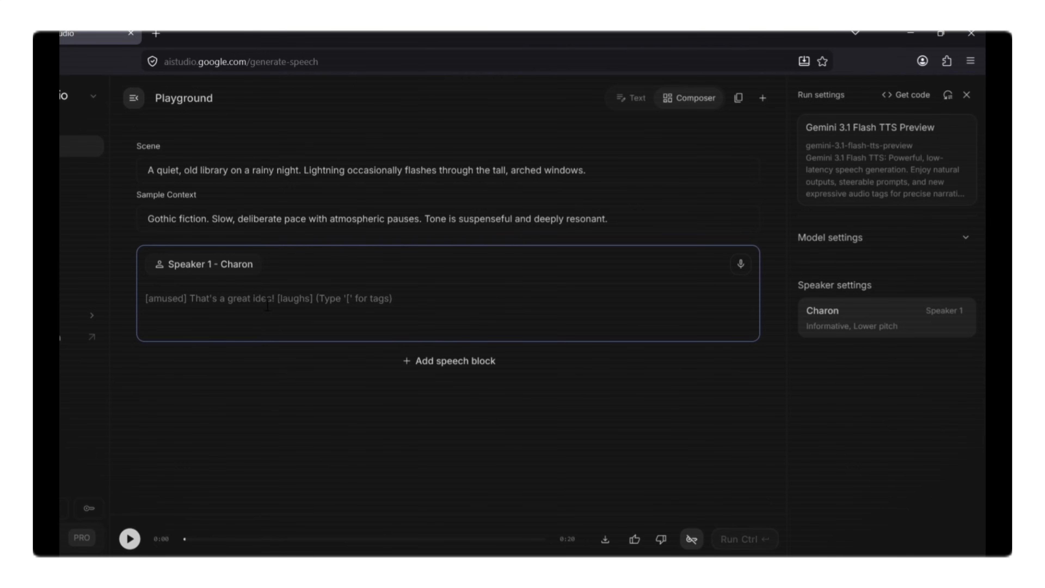
pyautogui.rightClick(188, 303)
pyautogui.click(213, 401)
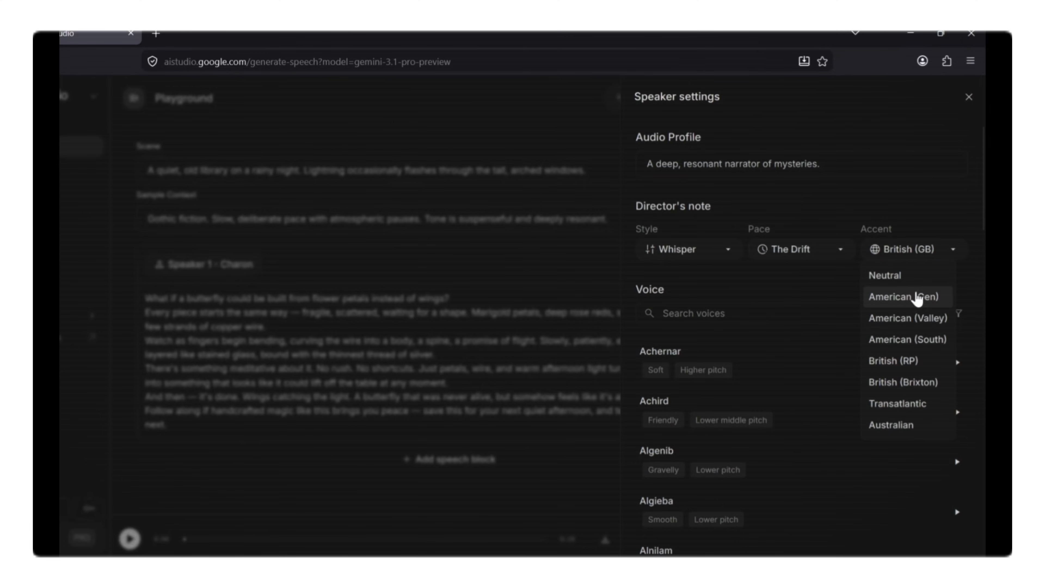
# - Give the speaker an American (Gen) accent, Natural pace and the Achernar voice, and generate the narration
pyautogui.click(918, 297)
pyautogui.click(819, 252)
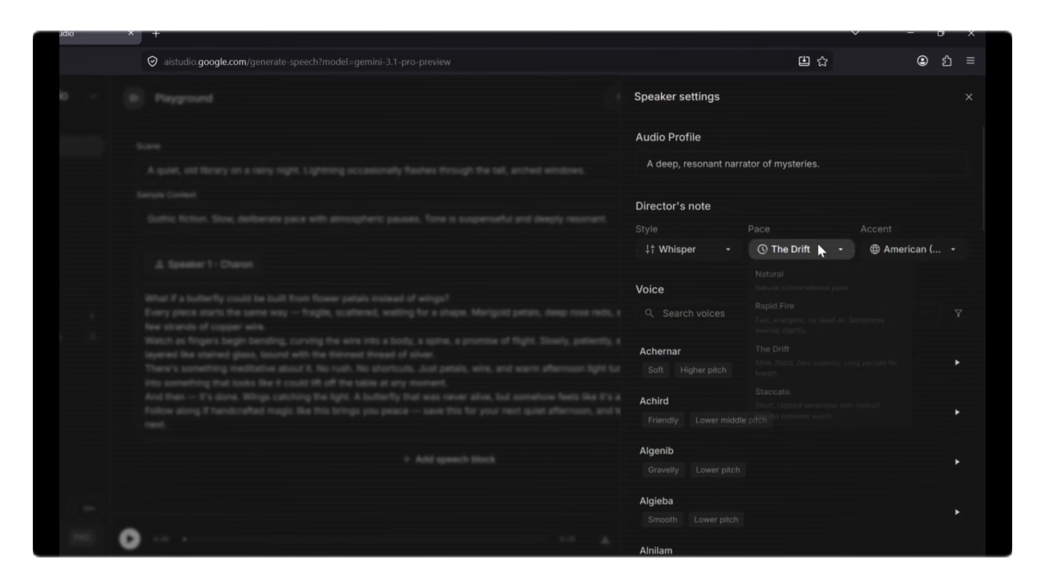
pyautogui.click(812, 282)
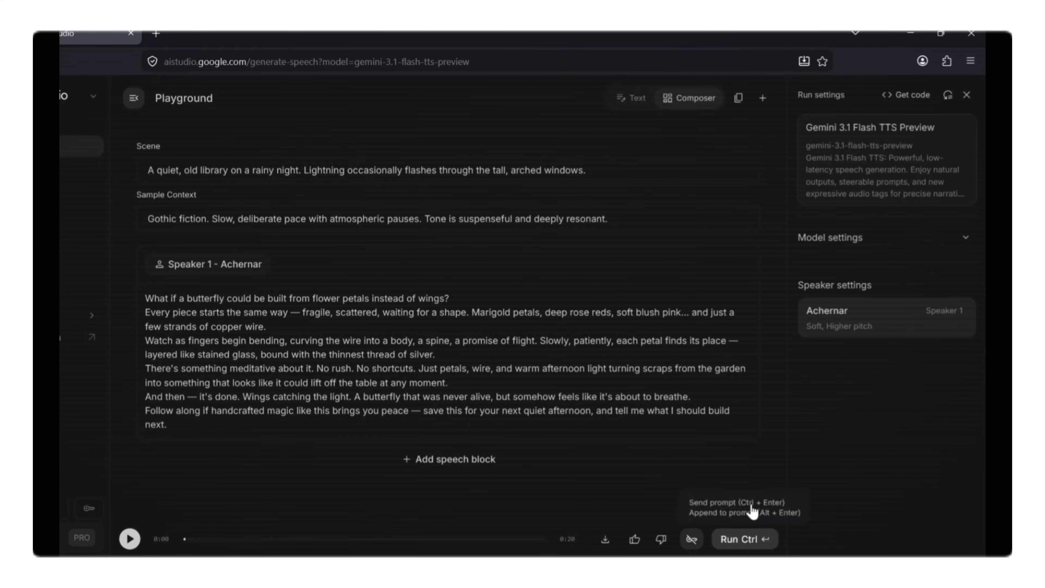
pyautogui.click(752, 544)
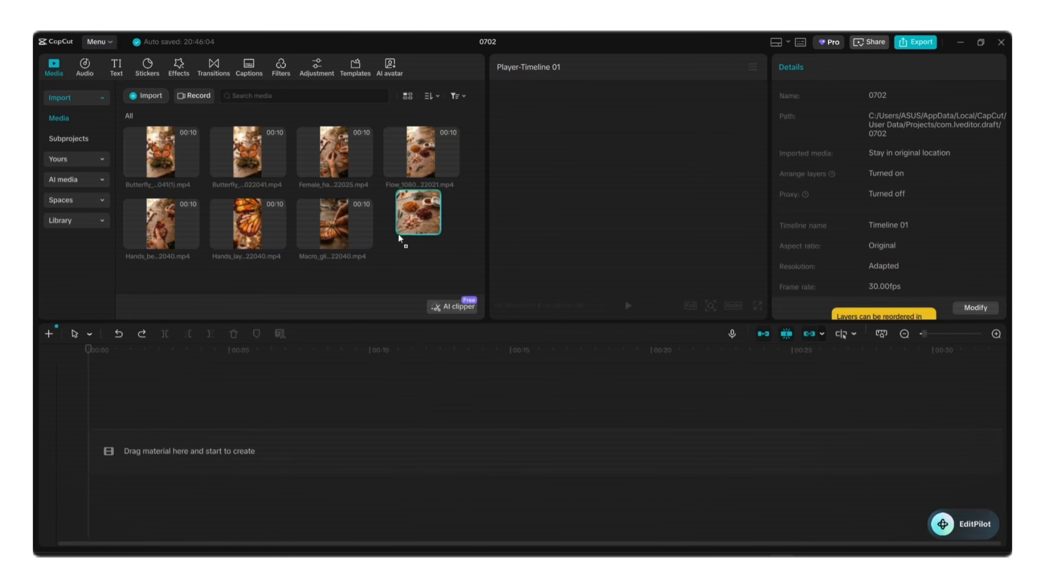
# - In CapCut, place the Flow_1080p, female hands, hands layering, macro glide and butterfly sculpture clips in that order on the timeline
pyautogui.moveTo(398, 234); pyautogui.dragTo(246, 450)
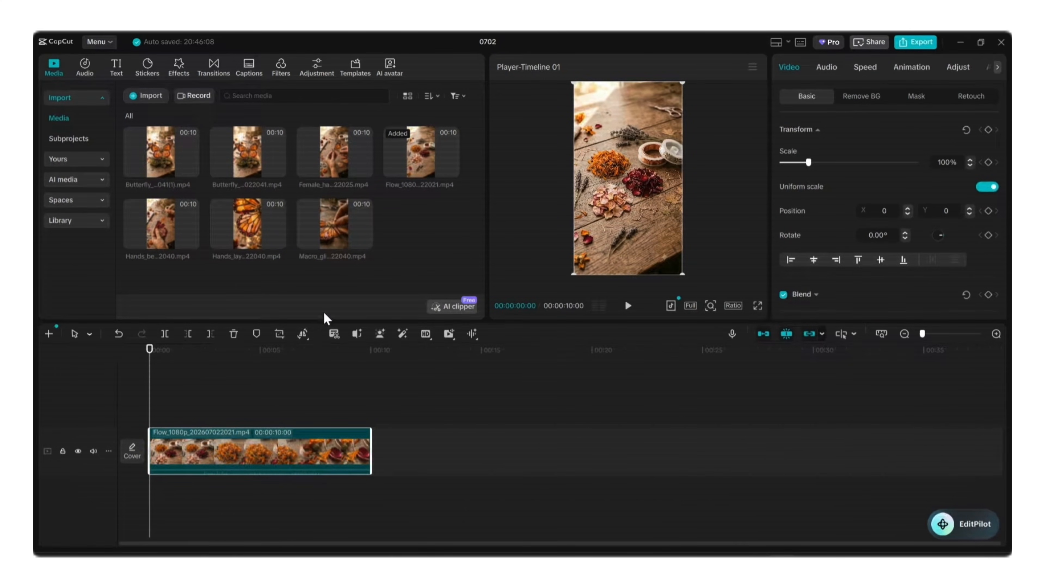
pyautogui.moveTo(334, 153); pyautogui.dragTo(412, 451)
pyautogui.moveTo(235, 220); pyautogui.dragTo(621, 450)
pyautogui.moveTo(334, 224); pyautogui.dragTo(839, 450)
pyautogui.click(161, 153)
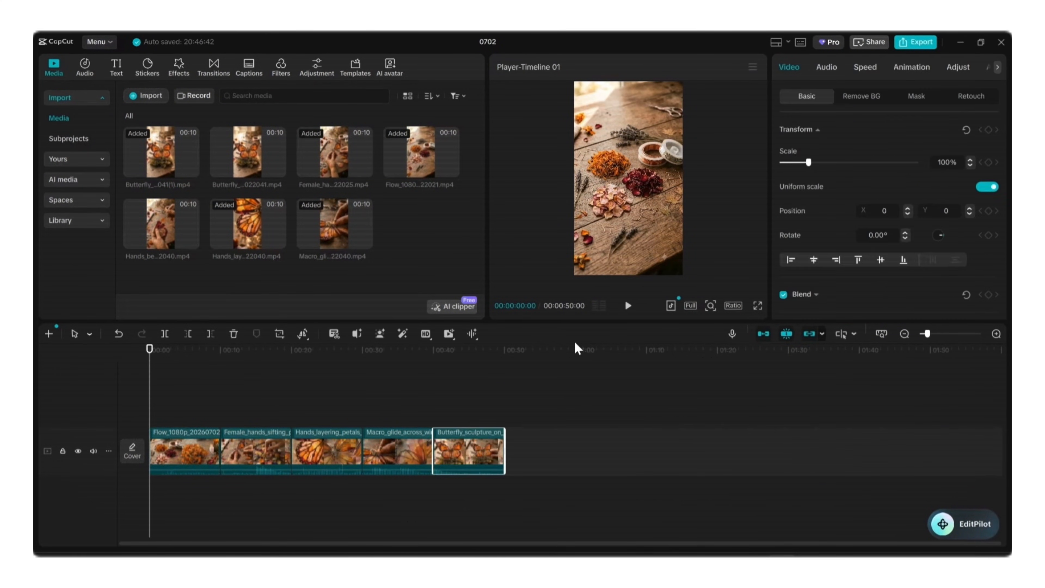
# - Add a default text clip above the video clips at the start of the timeline
pyautogui.click(116, 66)
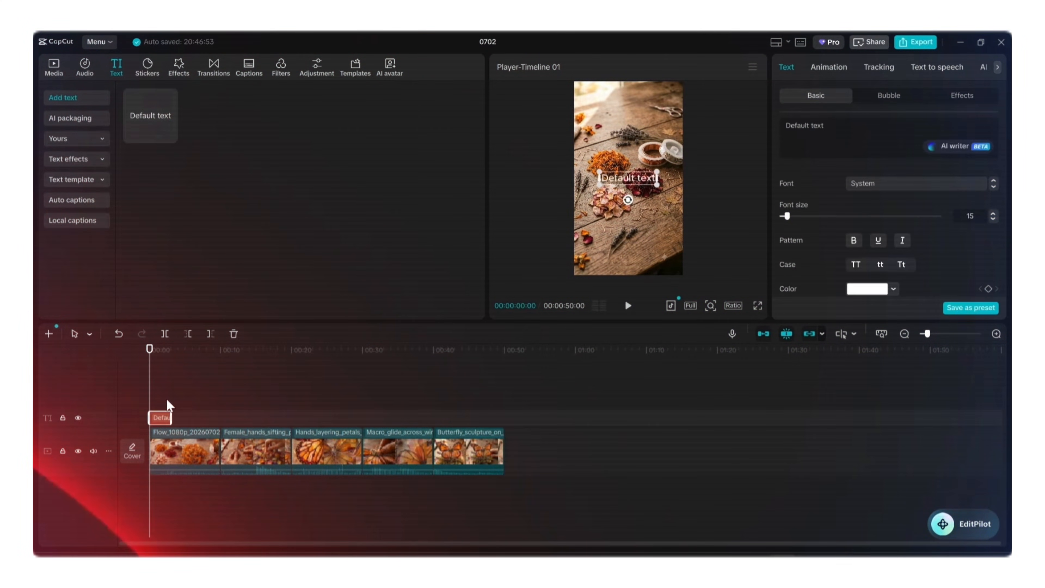
pyautogui.rightClick(158, 415)
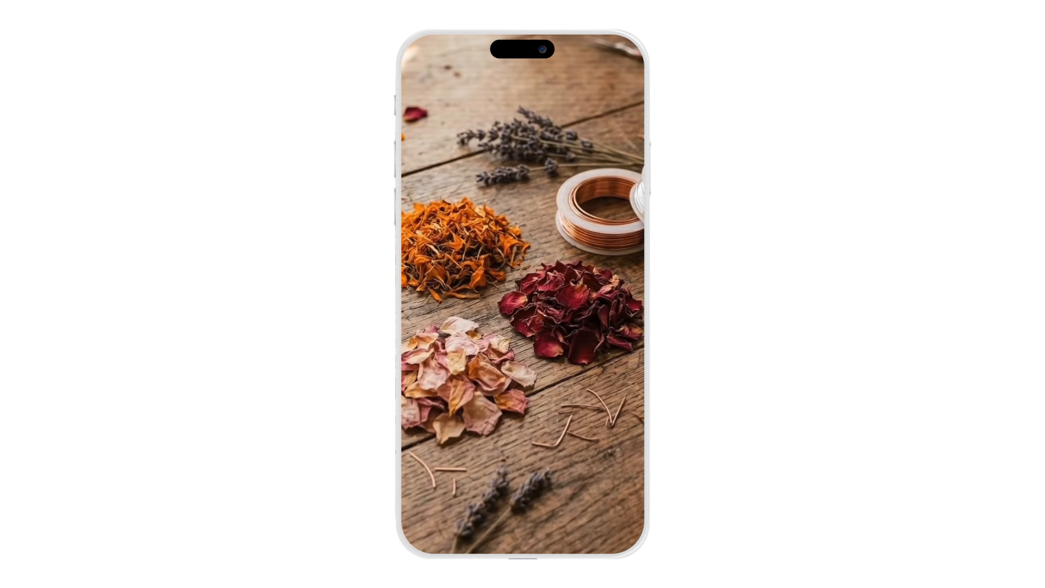